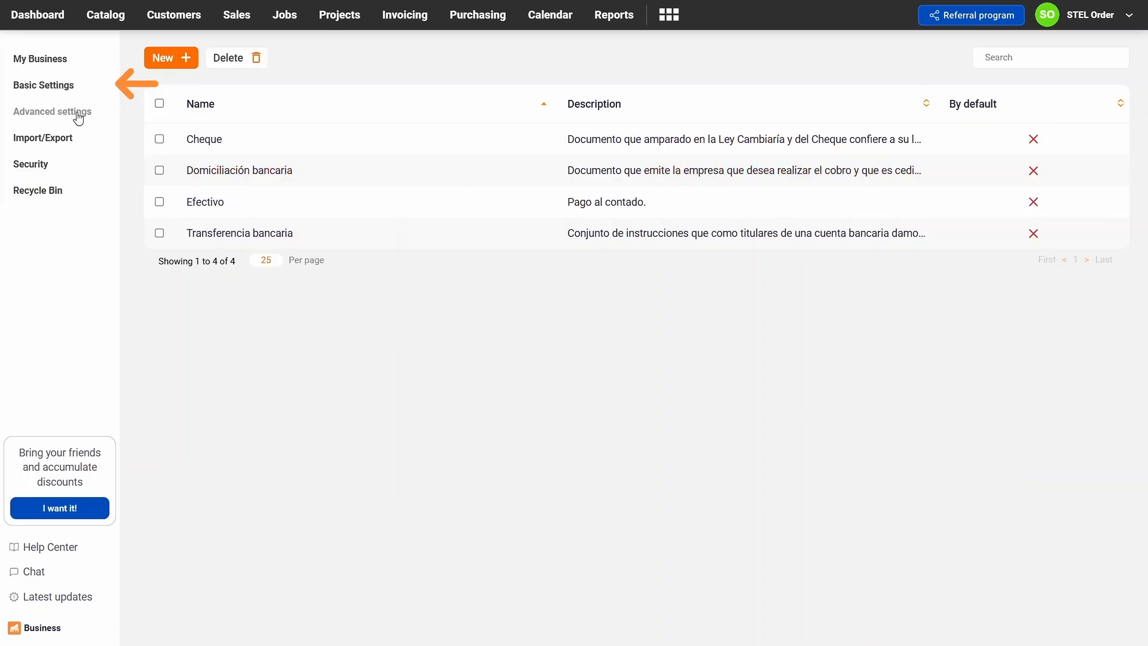
- Create a payment method named "Bizum" in the basic settings' data lists and save it
click(56, 89)
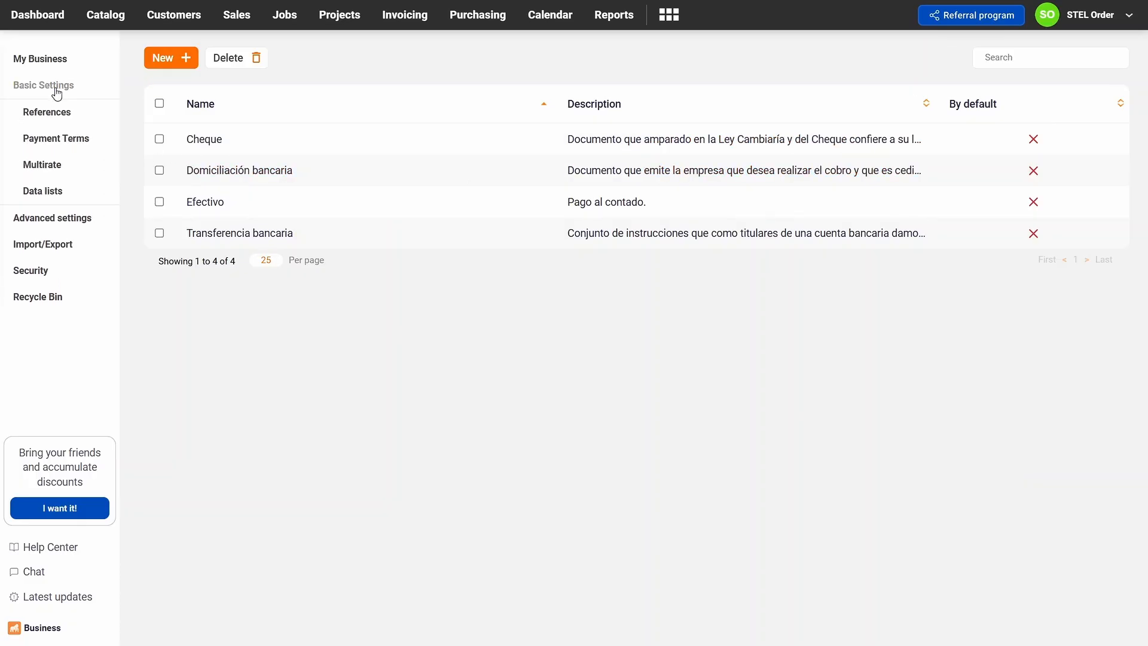
click(67, 194)
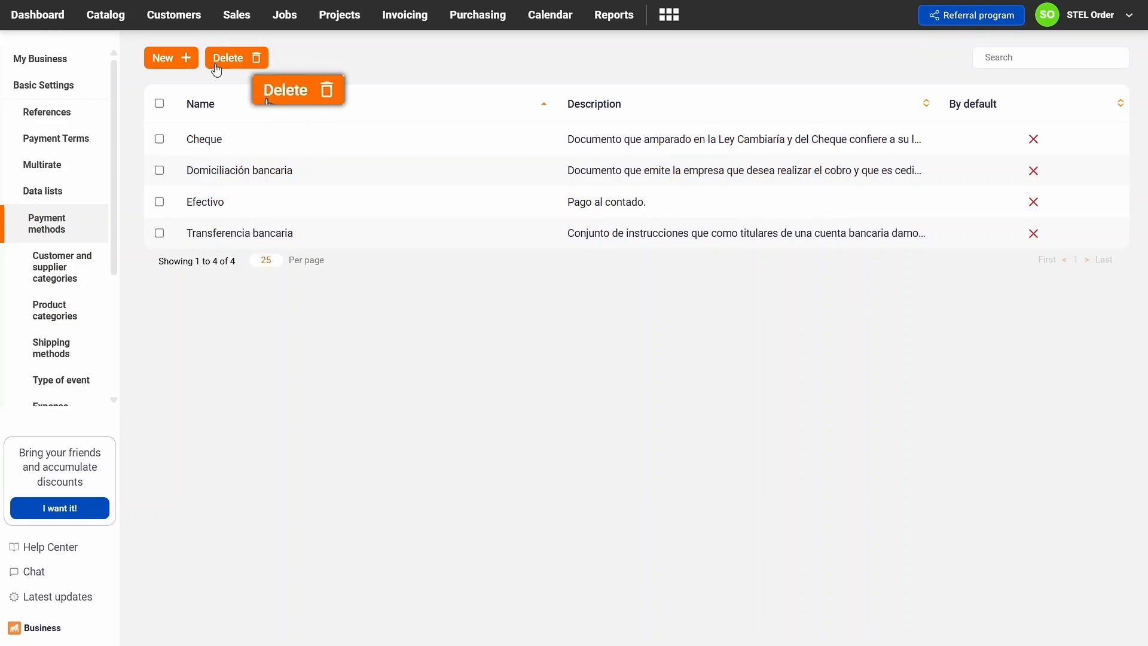
click(180, 62)
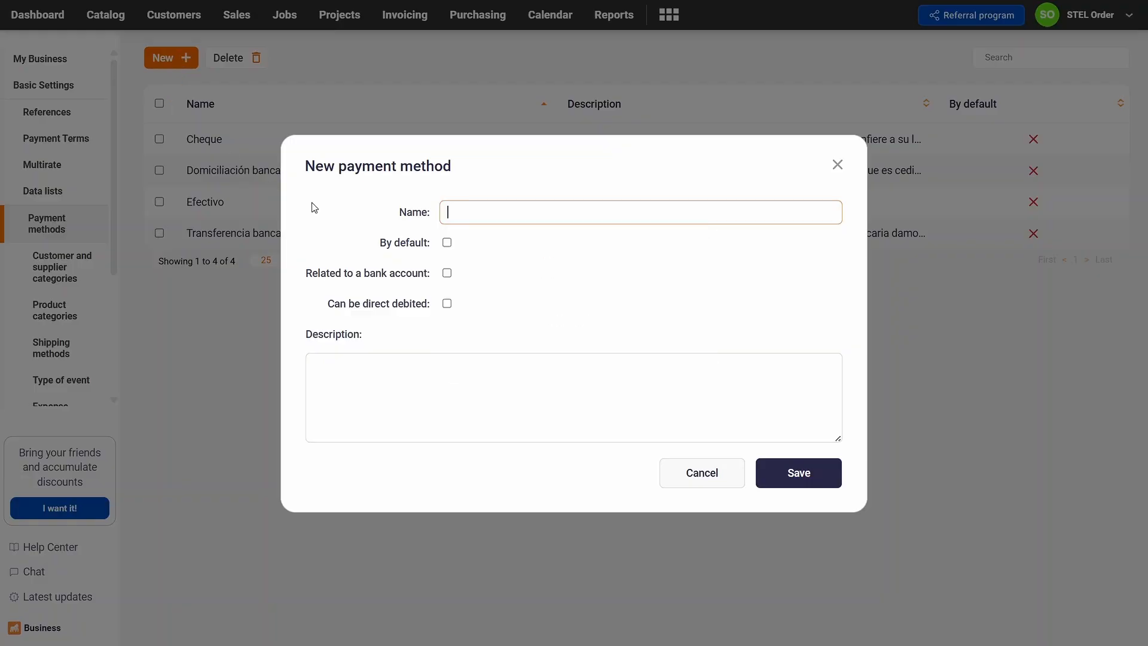
click(464, 207)
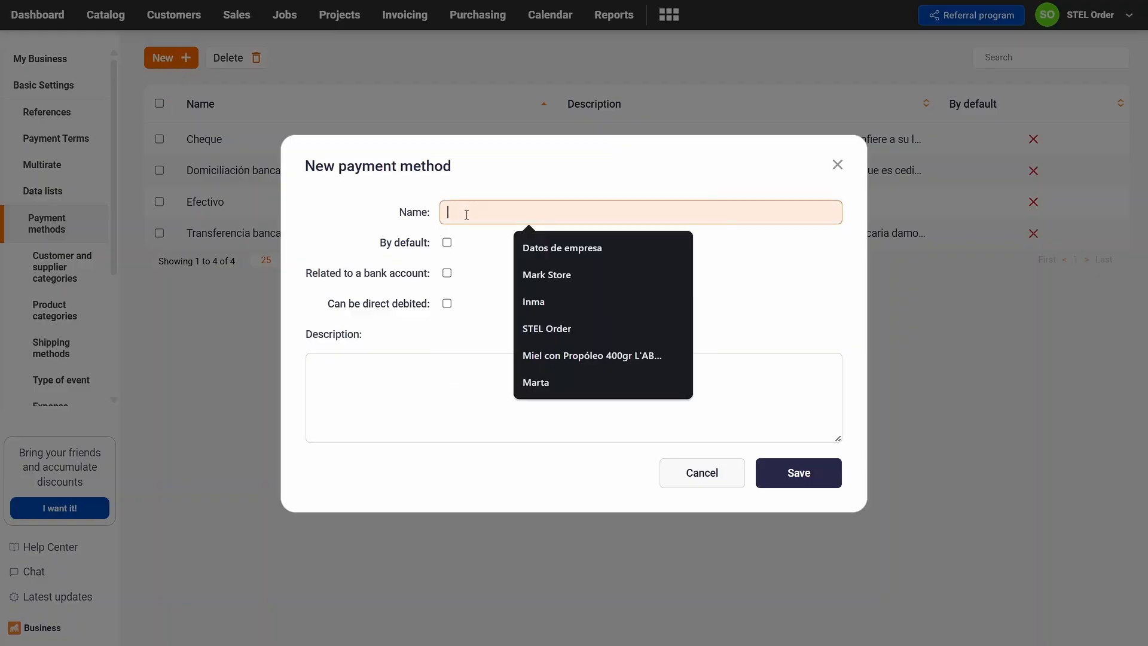
text(Bizum)
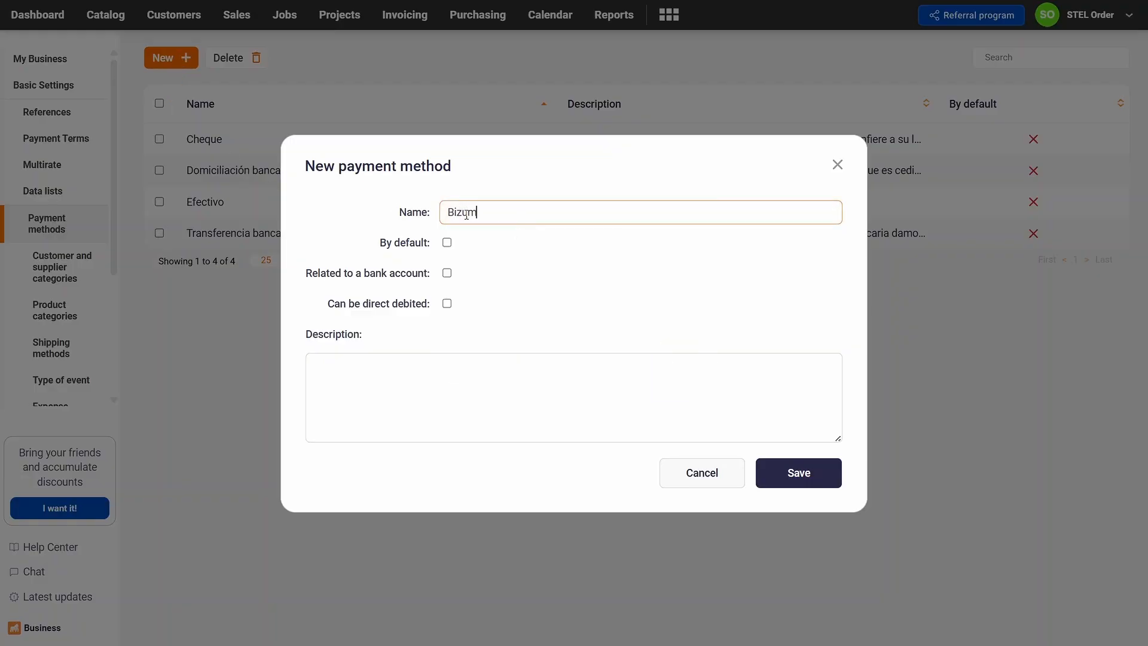
click(776, 474)
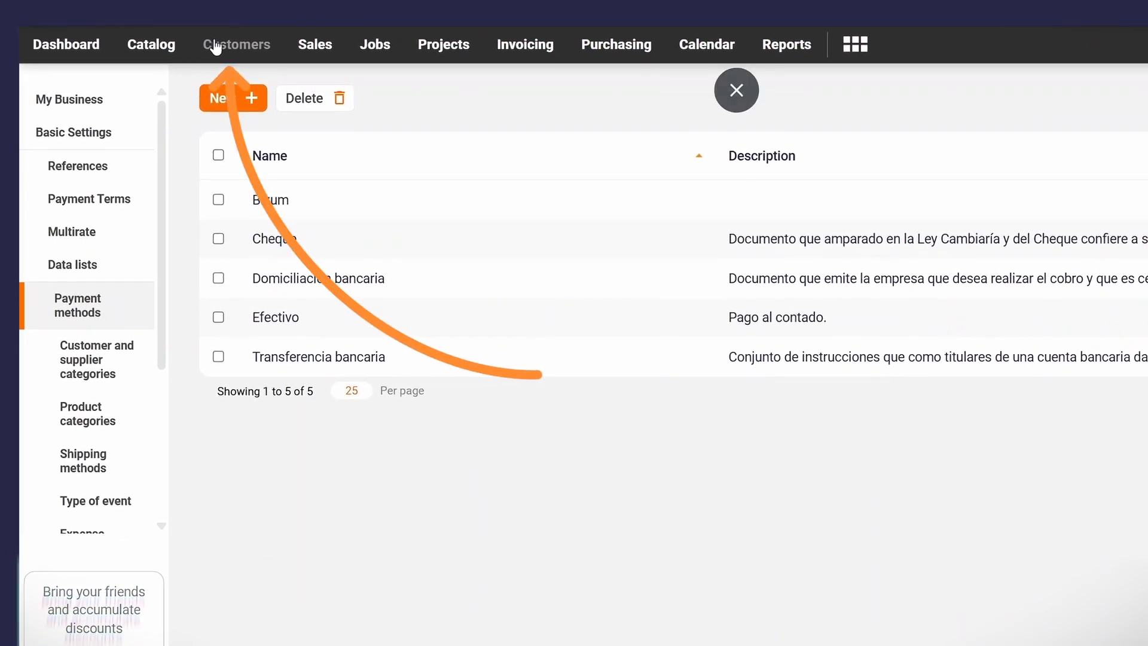
- Set the payment method of the first customer in the customer list to Bizum and save the record
click(216, 46)
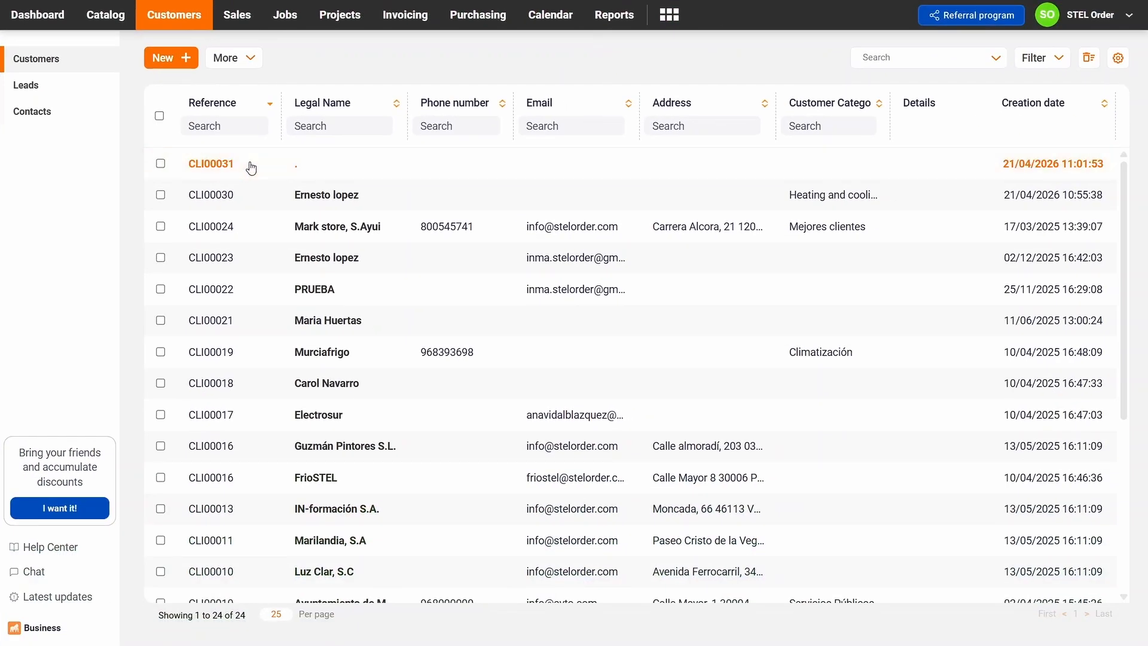
click(250, 168)
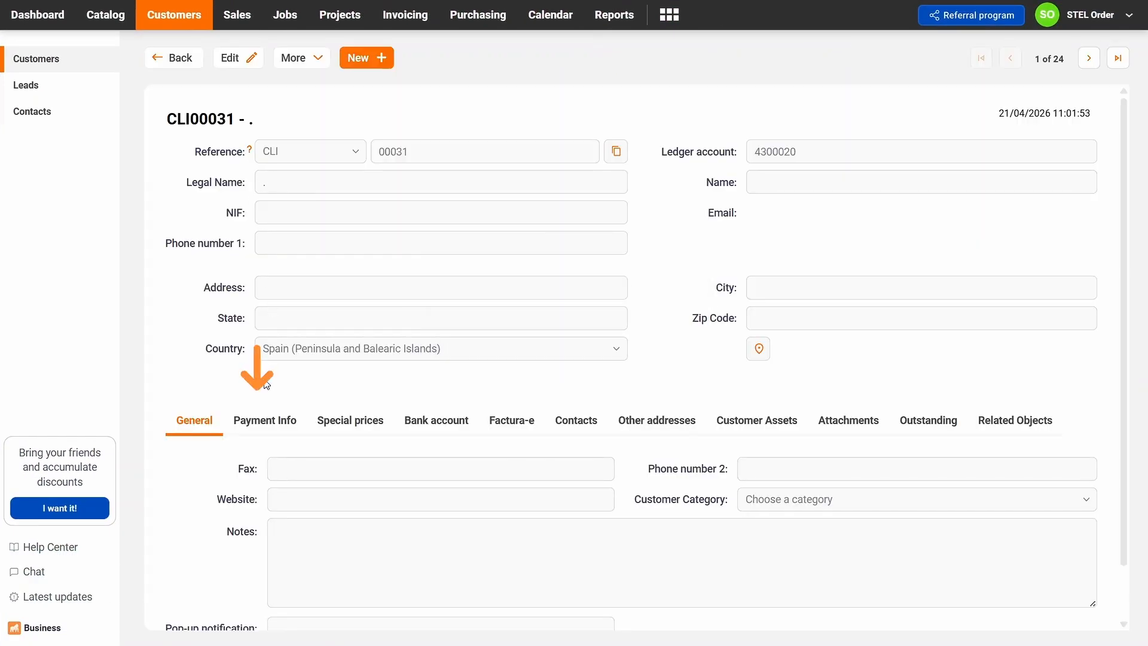
click(261, 420)
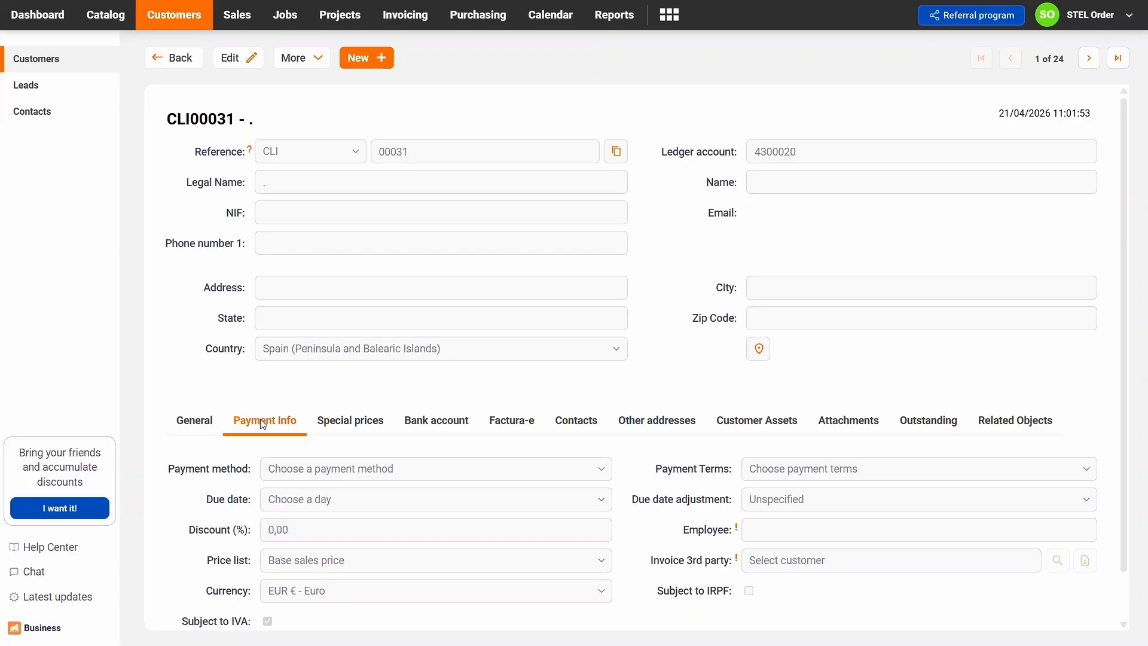
click(250, 60)
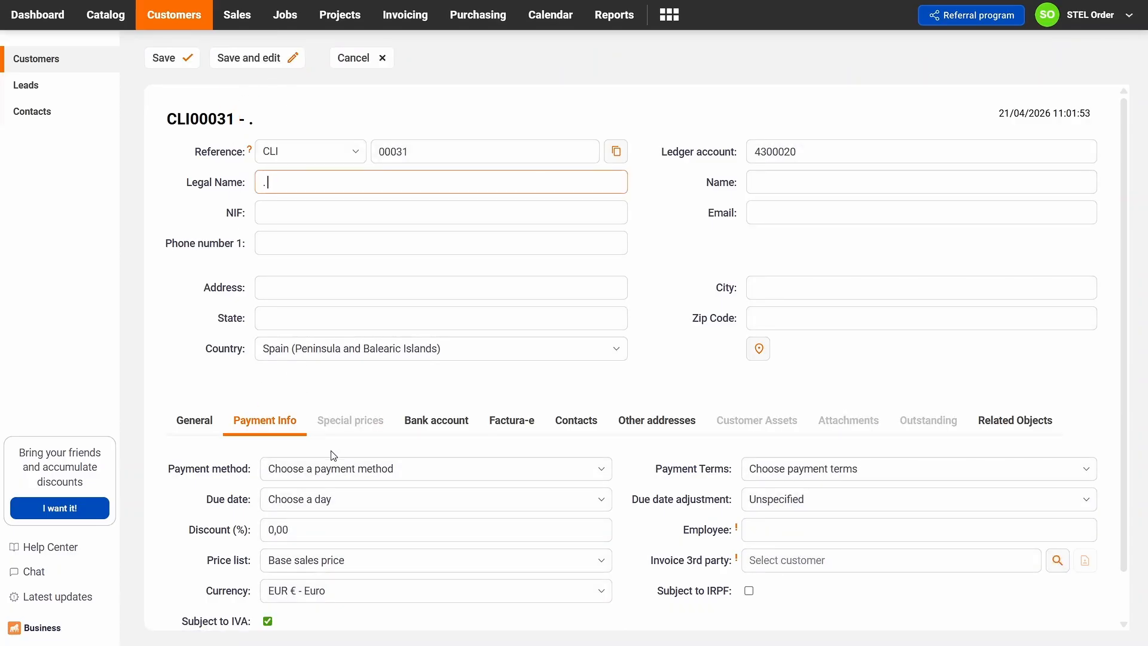
click(317, 471)
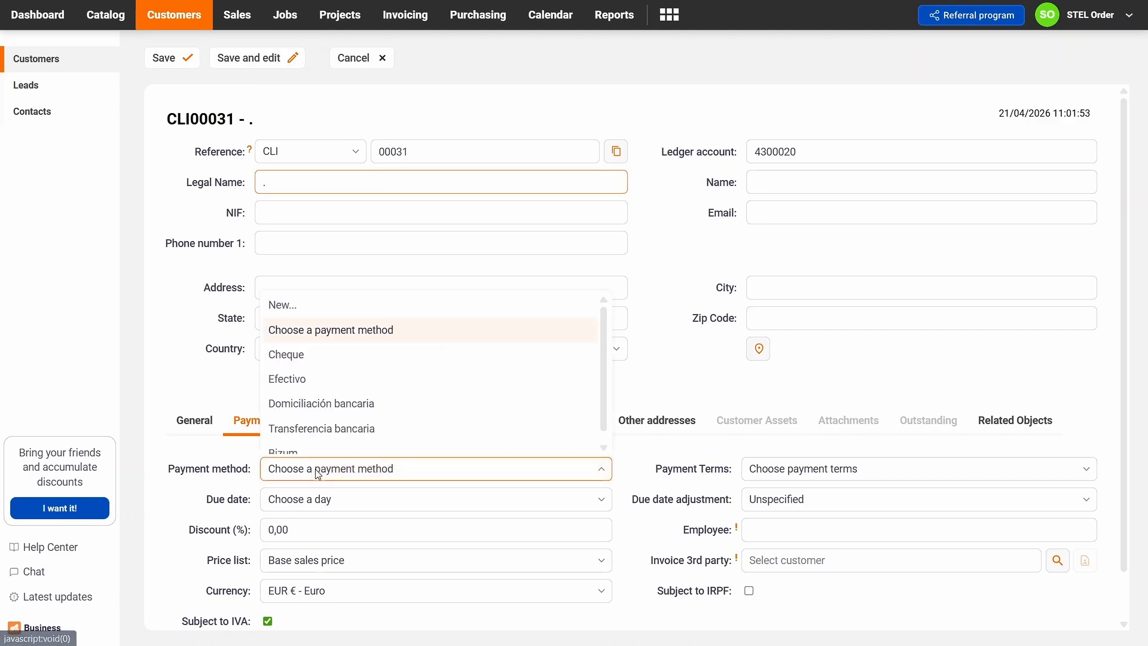
scroll(315, 437, down, 1)
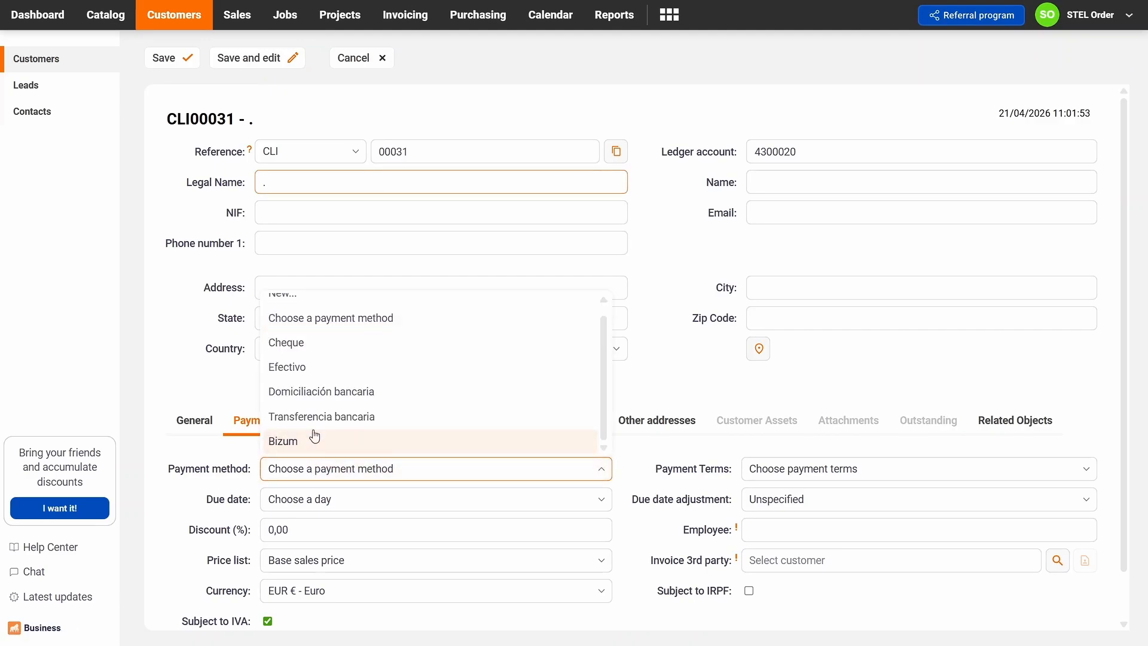
click(313, 439)
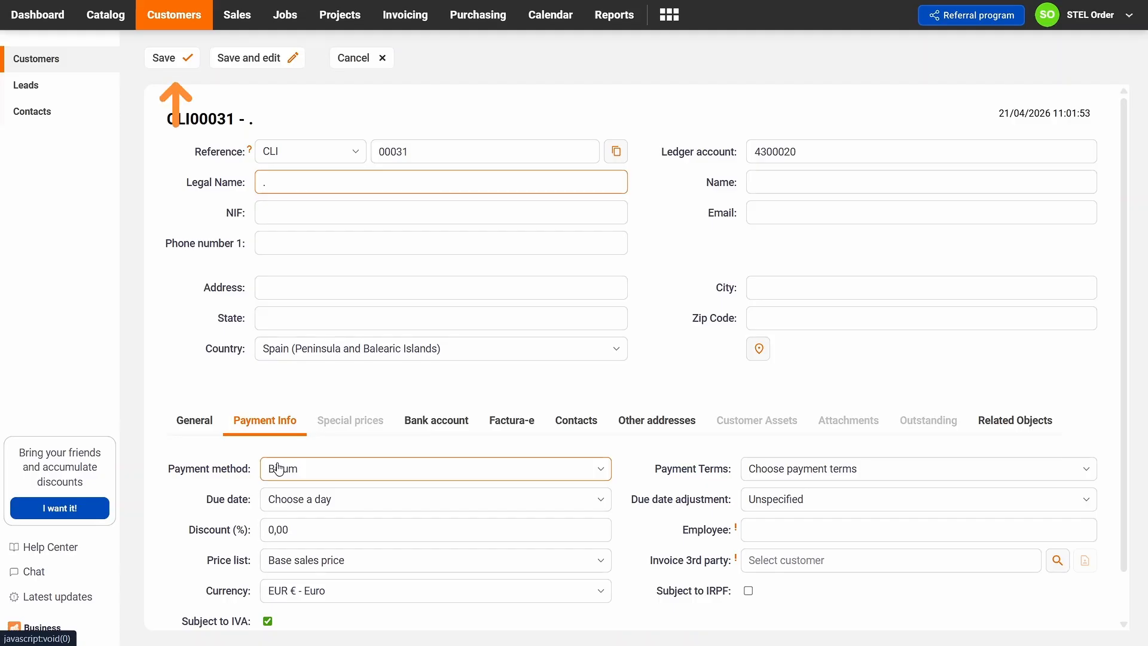
click(164, 58)
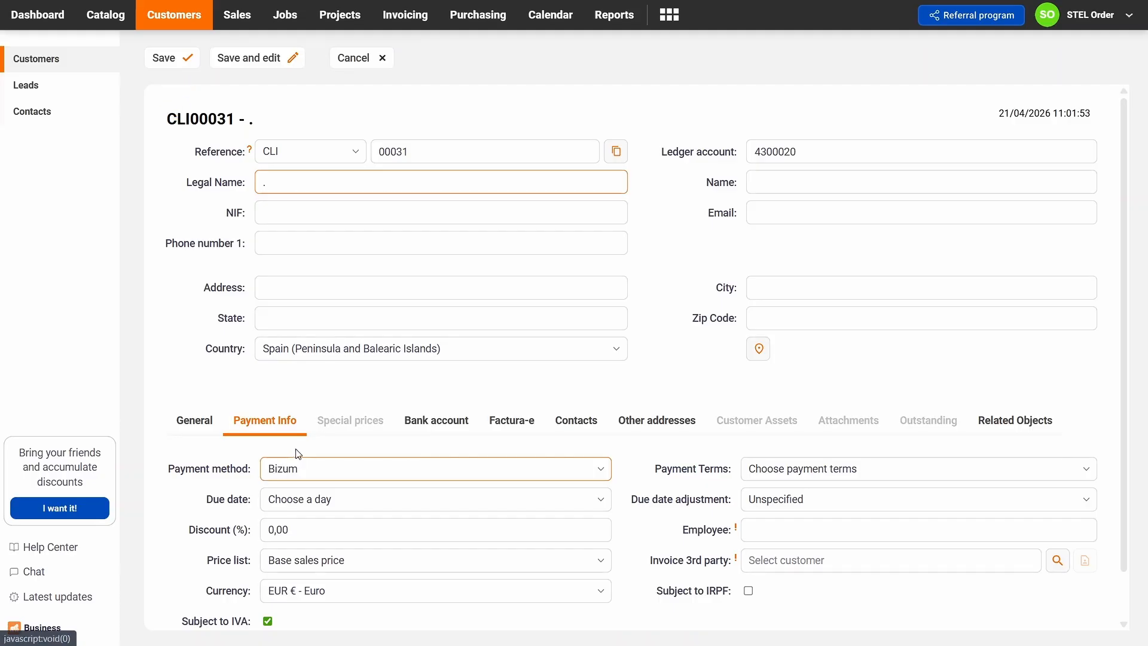
- Create a customer and supplier category named "Heating and cooling services" in the settings and save it
click(1130, 16)
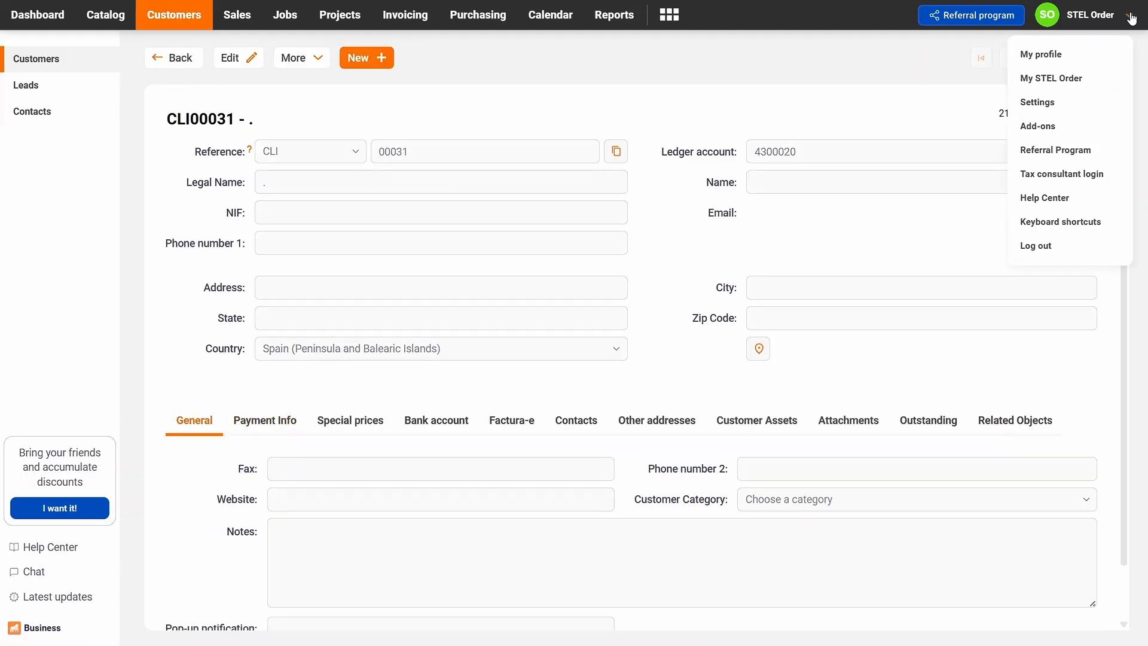
click(1074, 101)
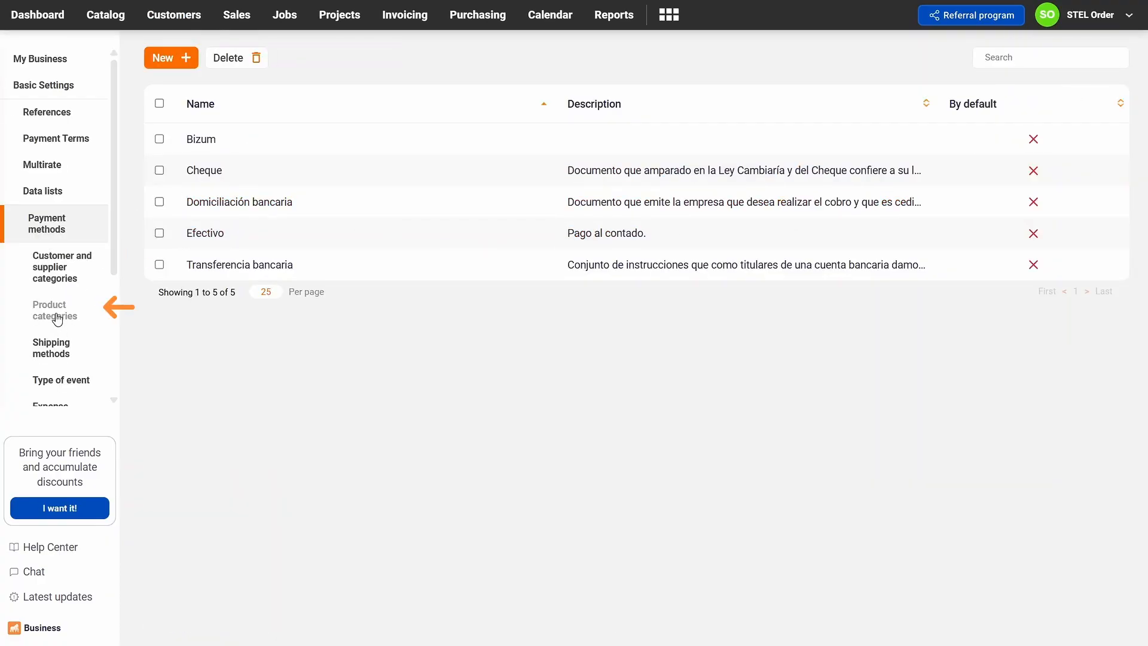
click(60, 267)
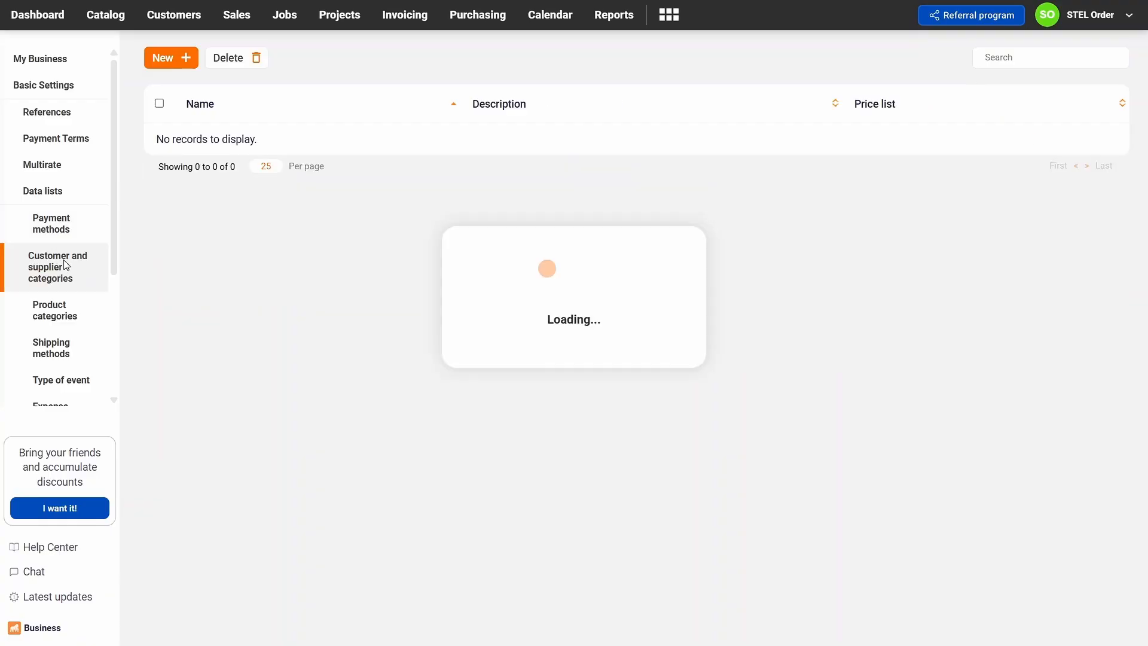
click(172, 58)
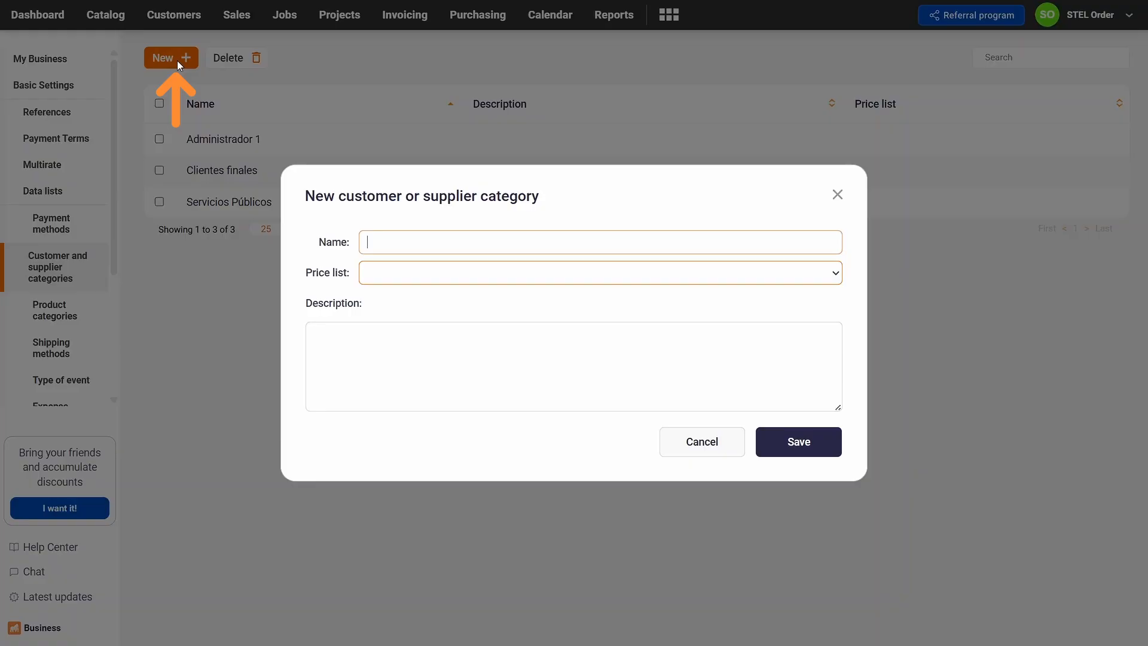
click(528, 246)
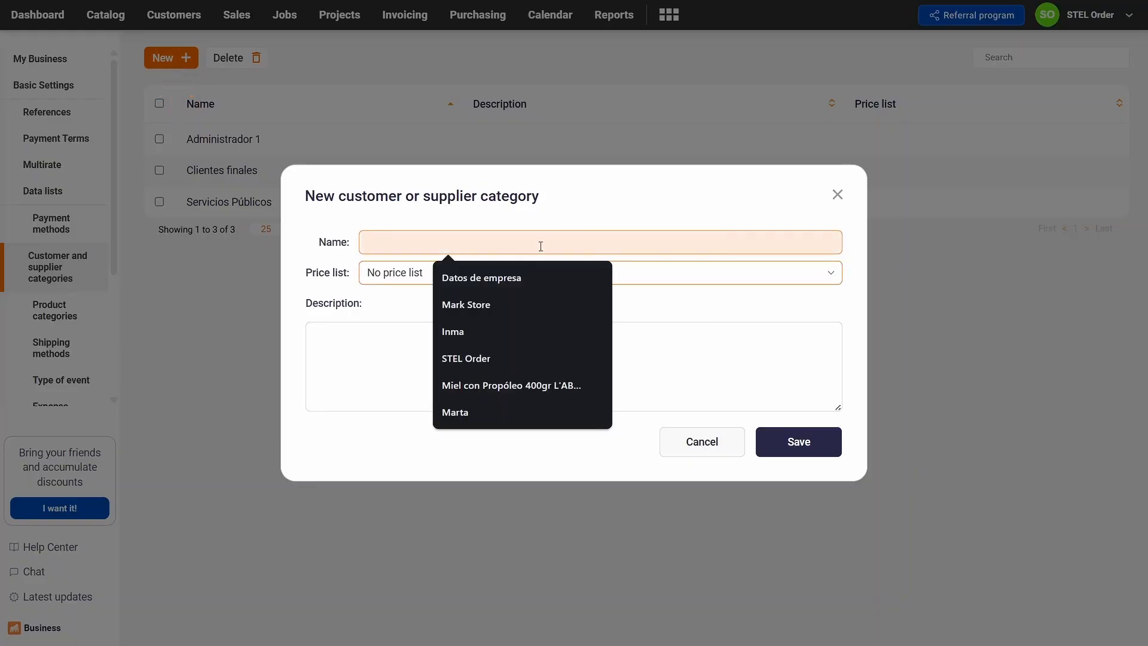
text(Heating and cooling services)
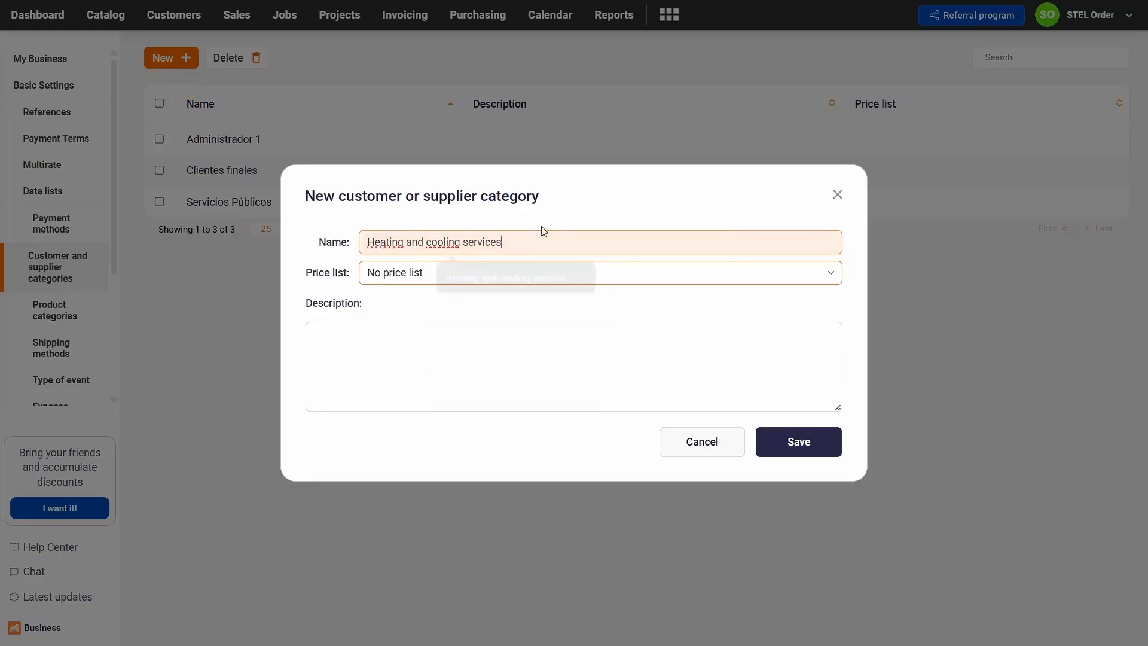
click(800, 450)
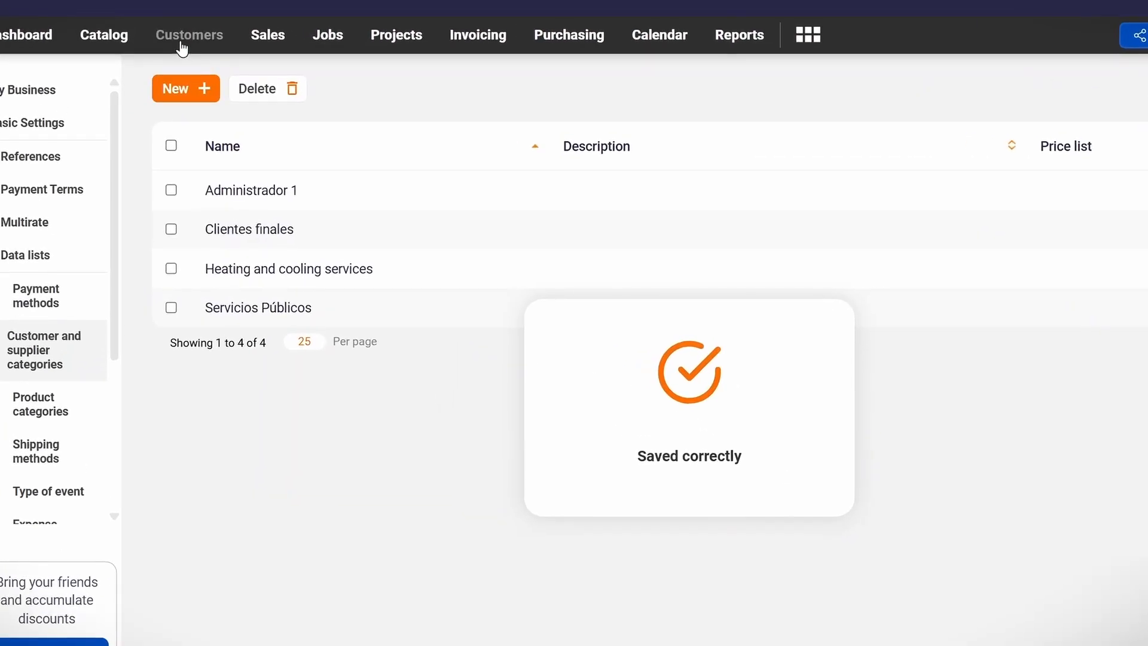
- Show the Customer Category column in the customer list and filter that column by "heating"
click(174, 23)
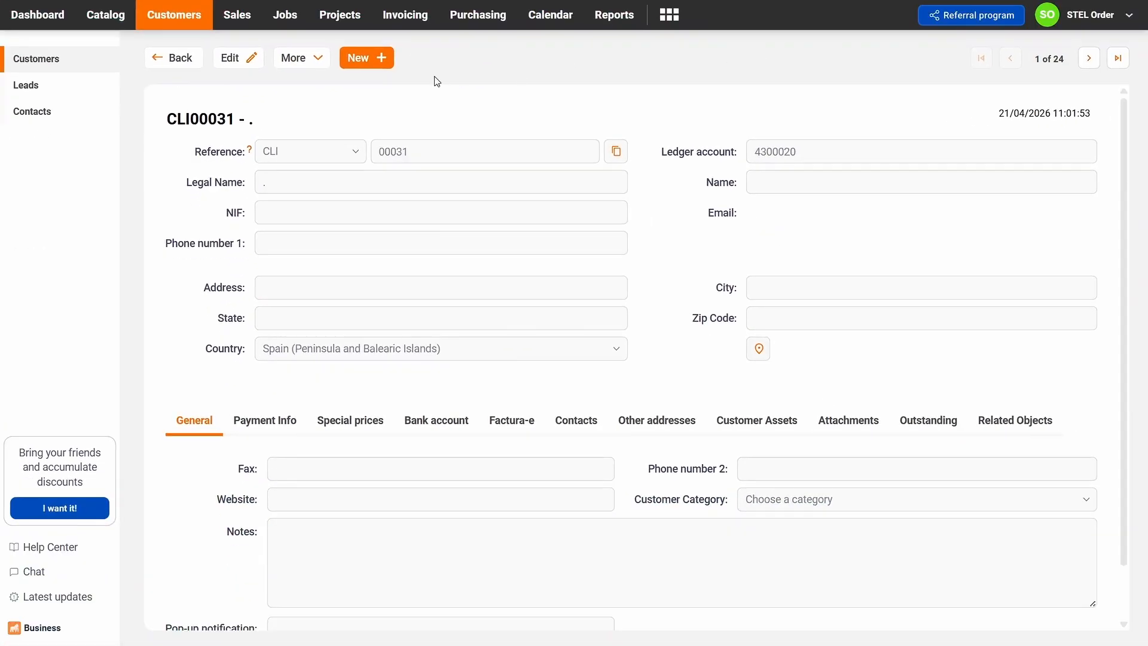
click(189, 88)
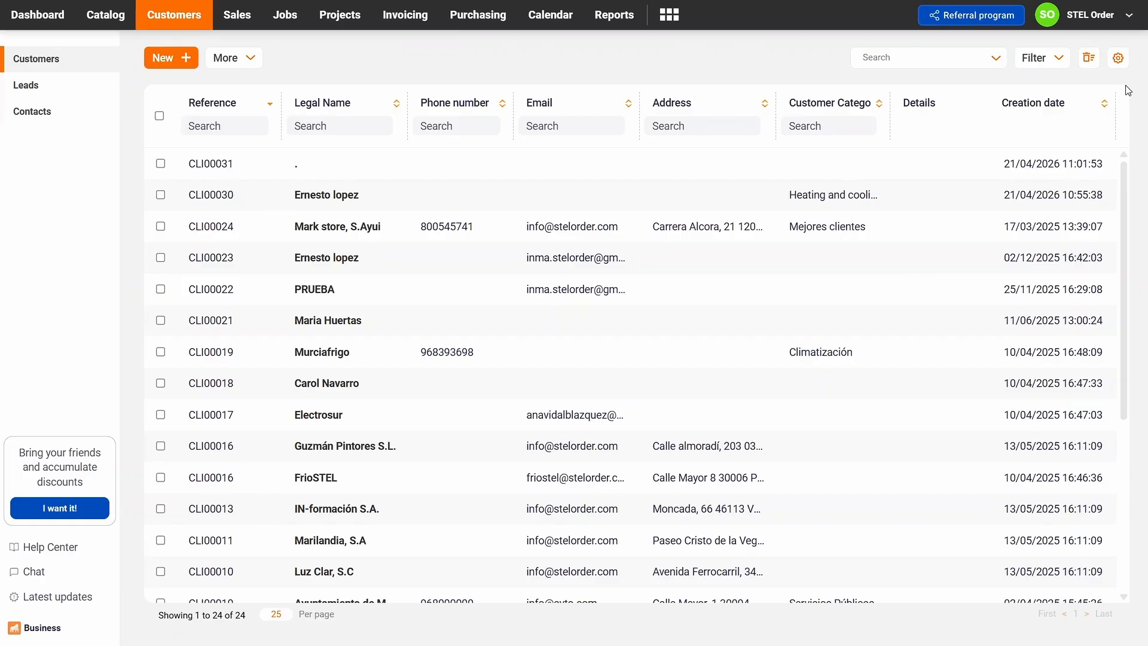
click(1117, 58)
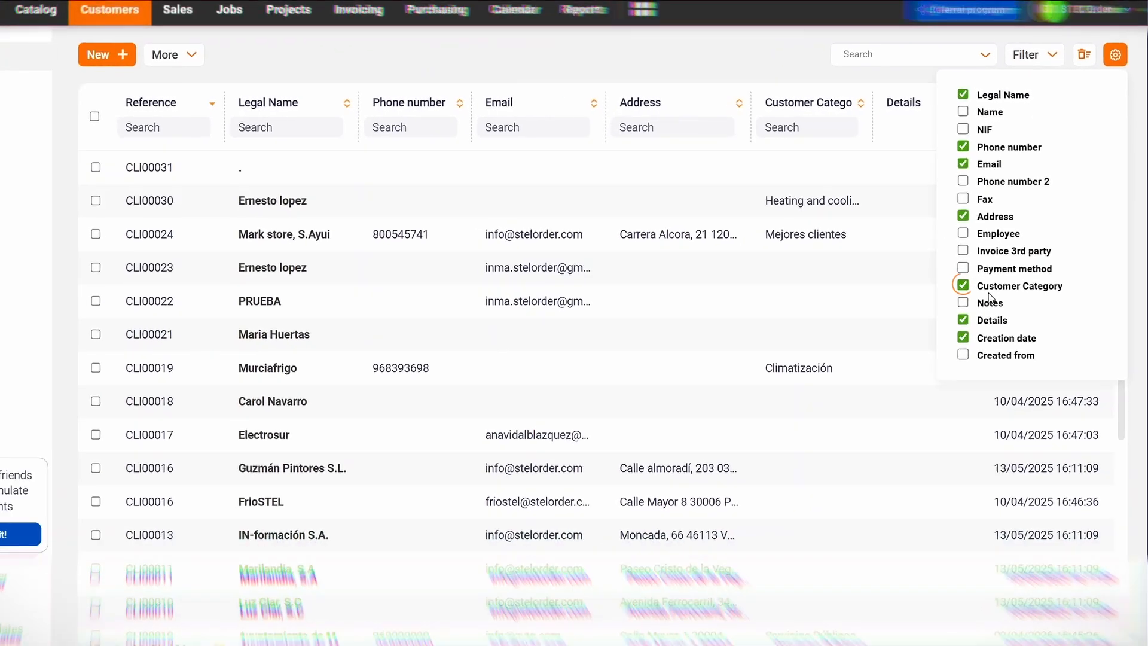
click(953, 322)
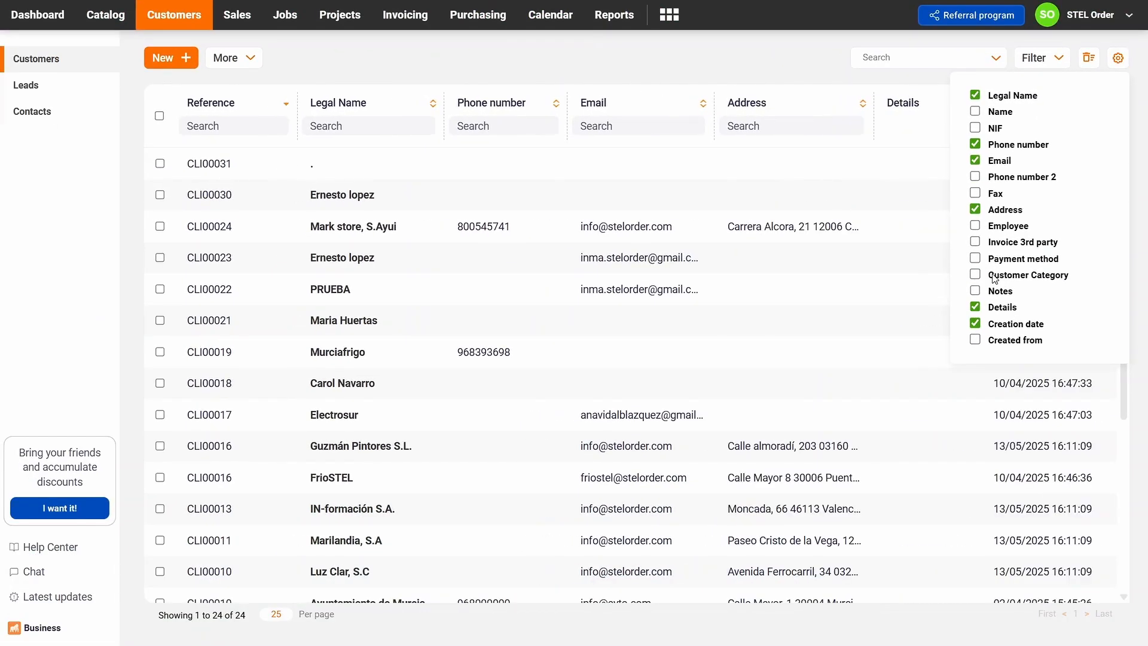
click(975, 275)
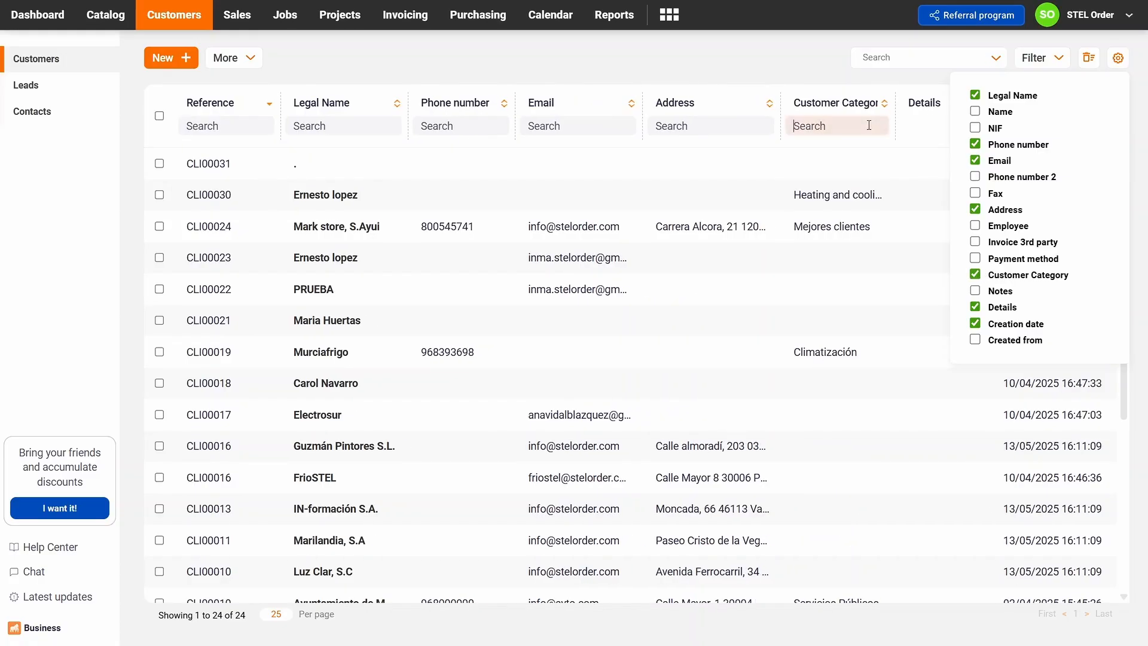
text(heating)
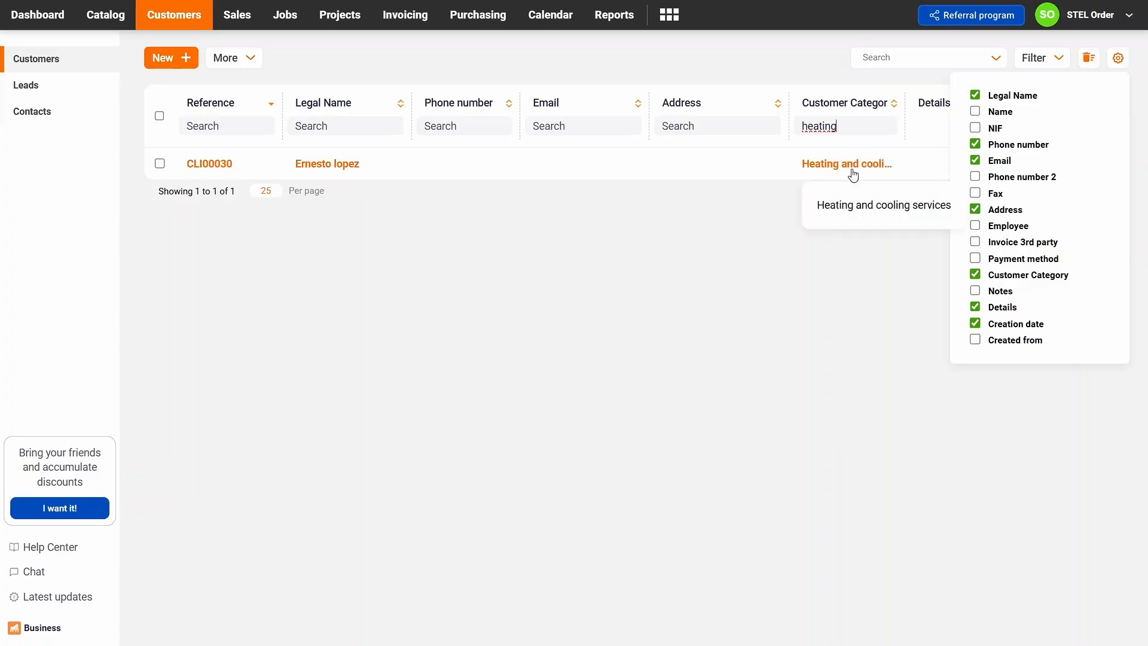
- Create a shipping method named "SEUR" in the settings' data lists and save it
click(1127, 16)
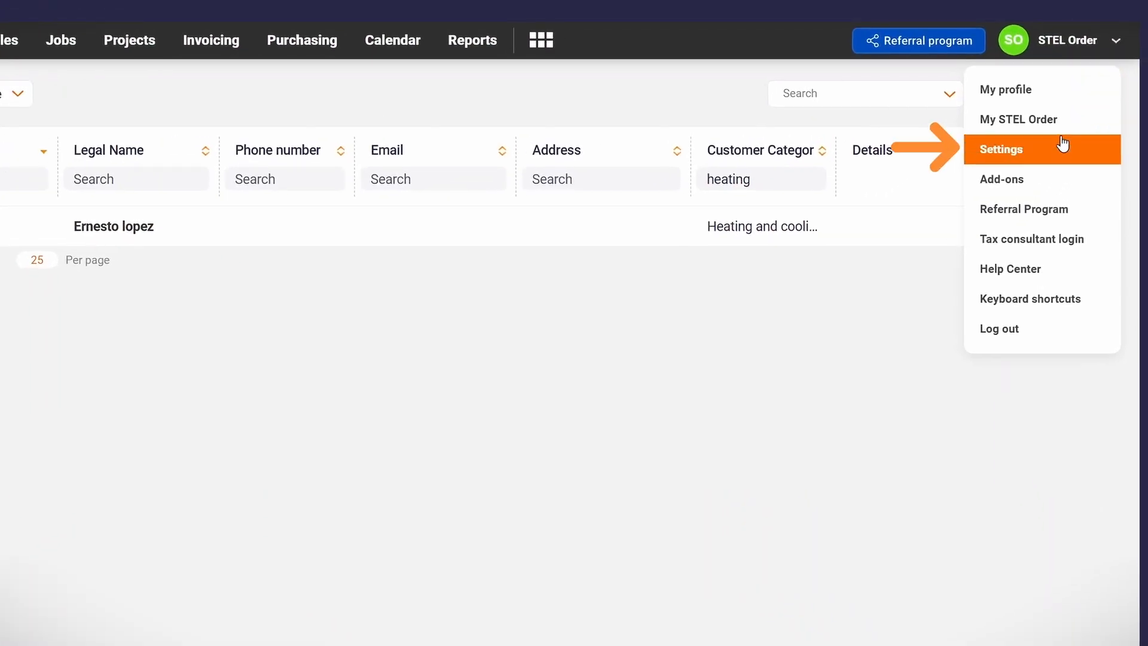
click(1061, 143)
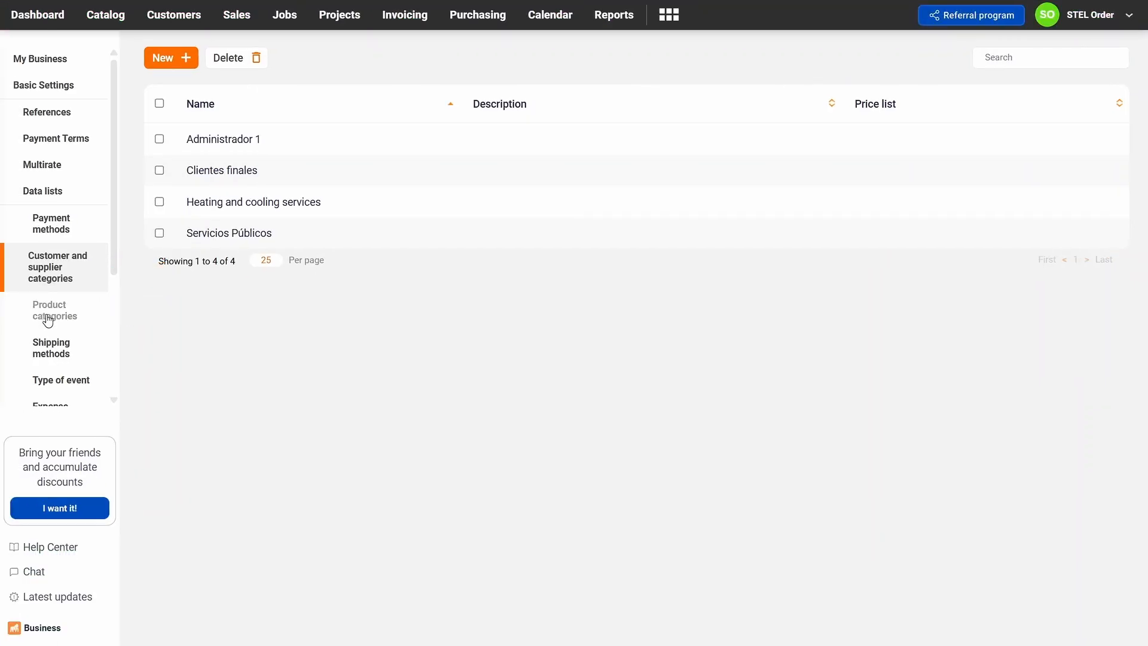
click(58, 352)
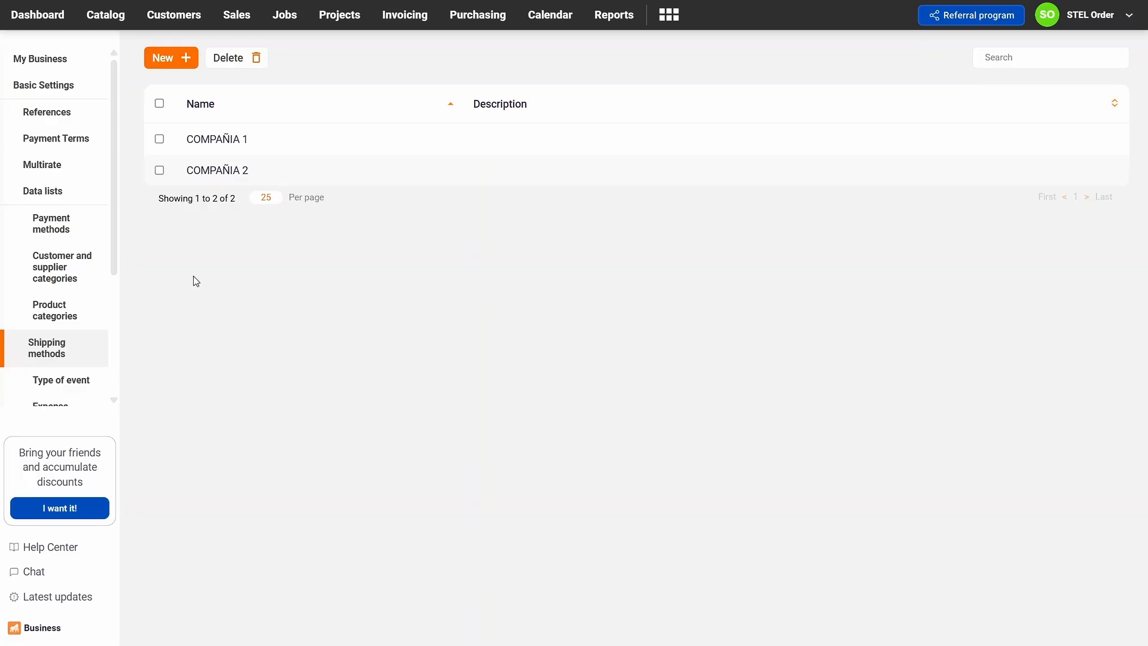
click(186, 58)
click(450, 252)
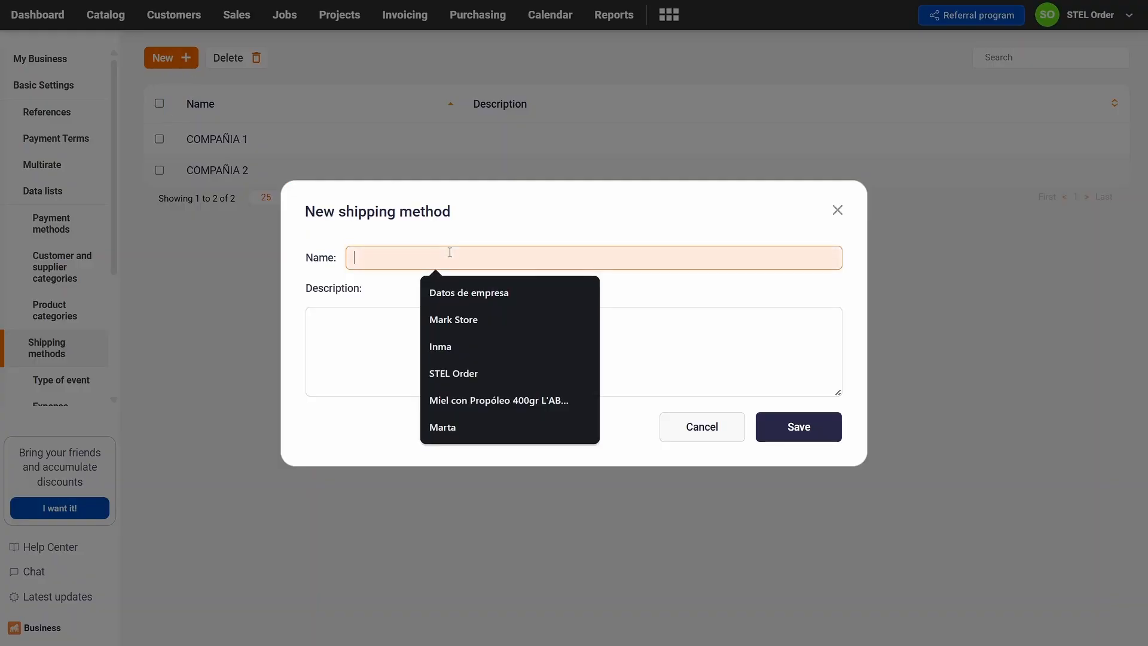
text(SEUR)
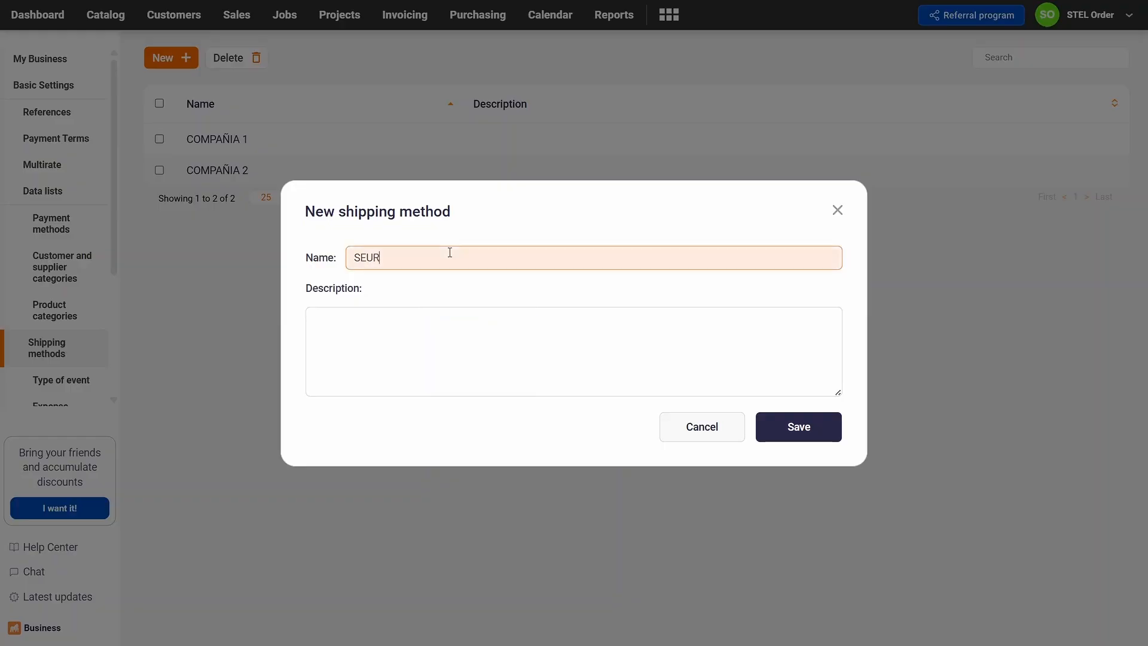
click(781, 428)
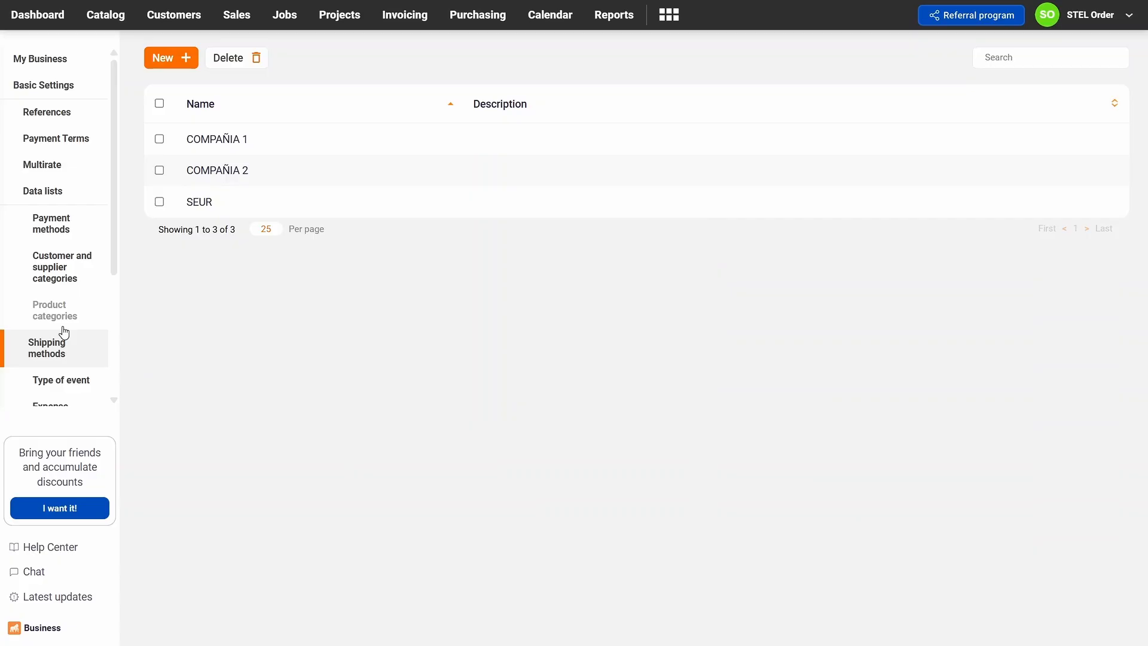
- Create a type of event named "VISIT" with a yellow color in the data lists and save it
scroll(64, 331, down, 1)
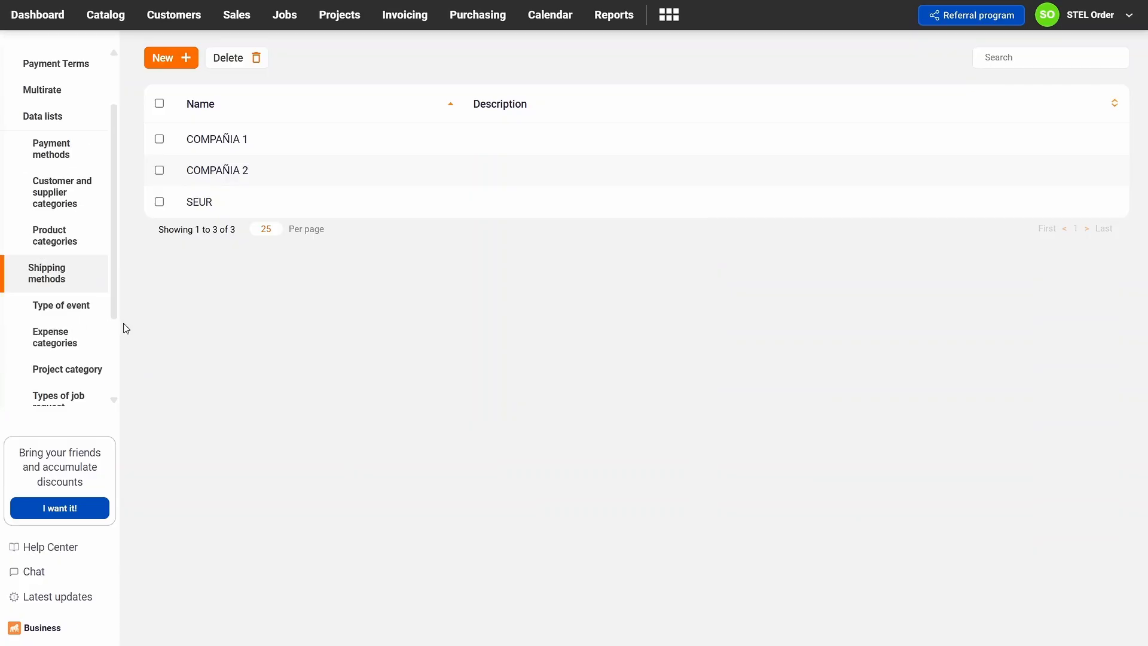
click(80, 307)
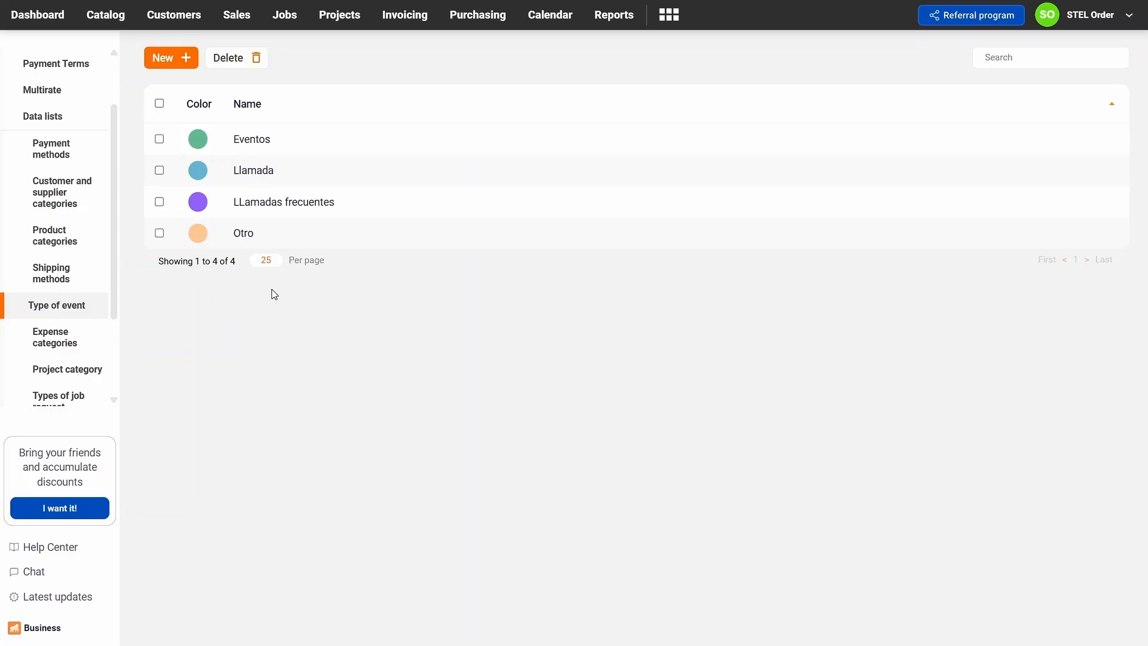
click(171, 57)
click(568, 299)
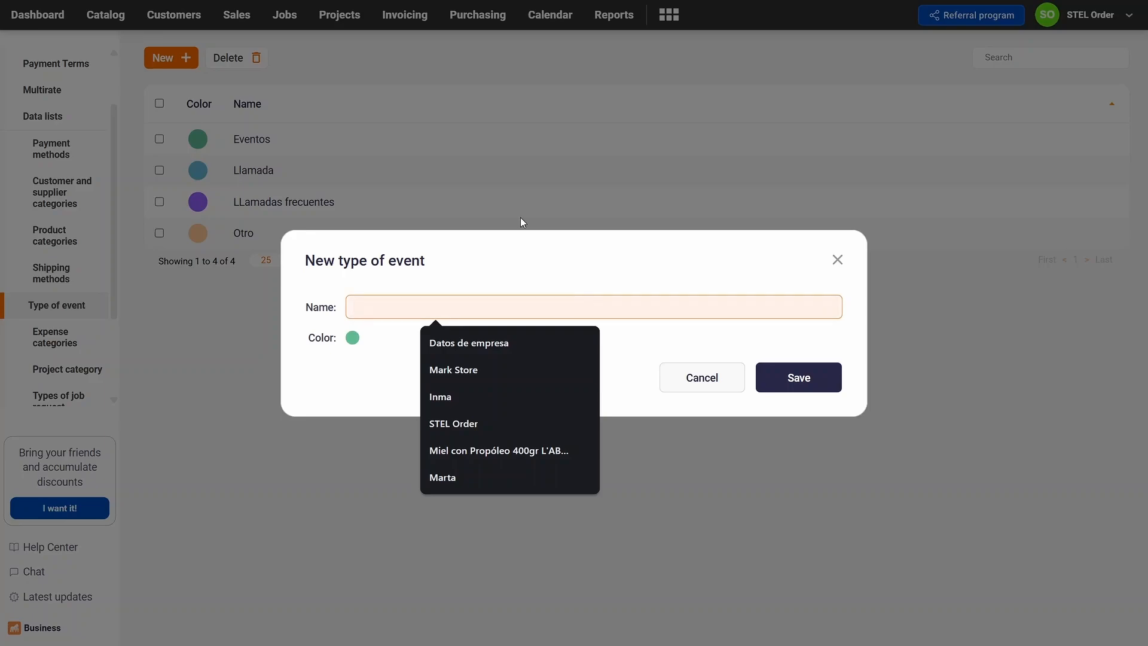
text(VISIT)
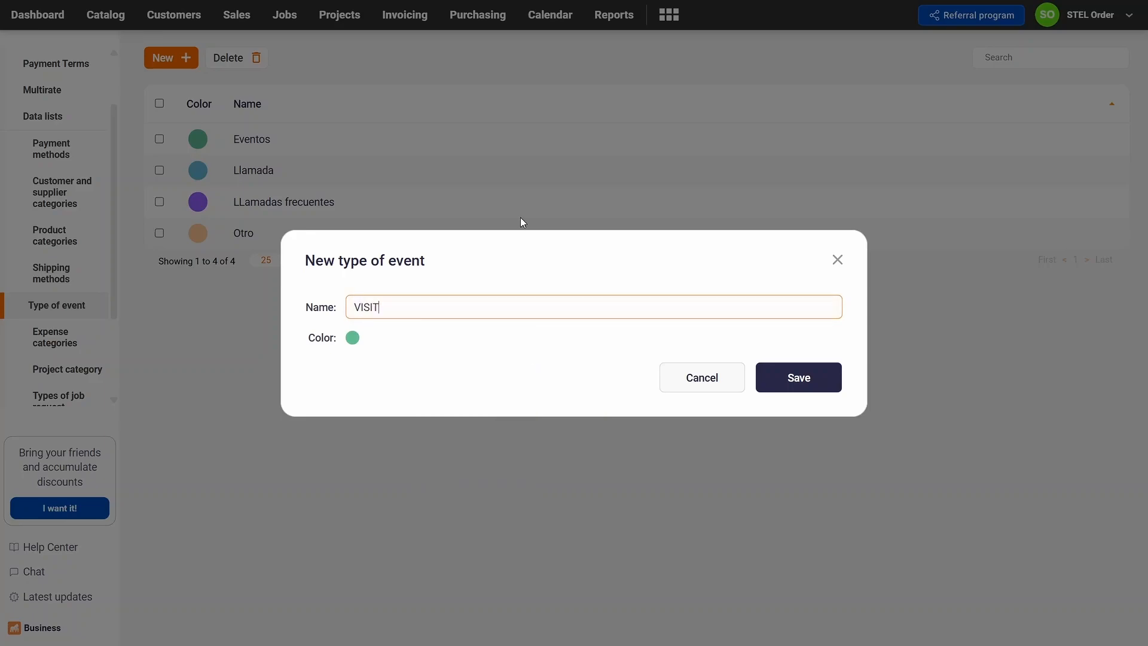
click(352, 337)
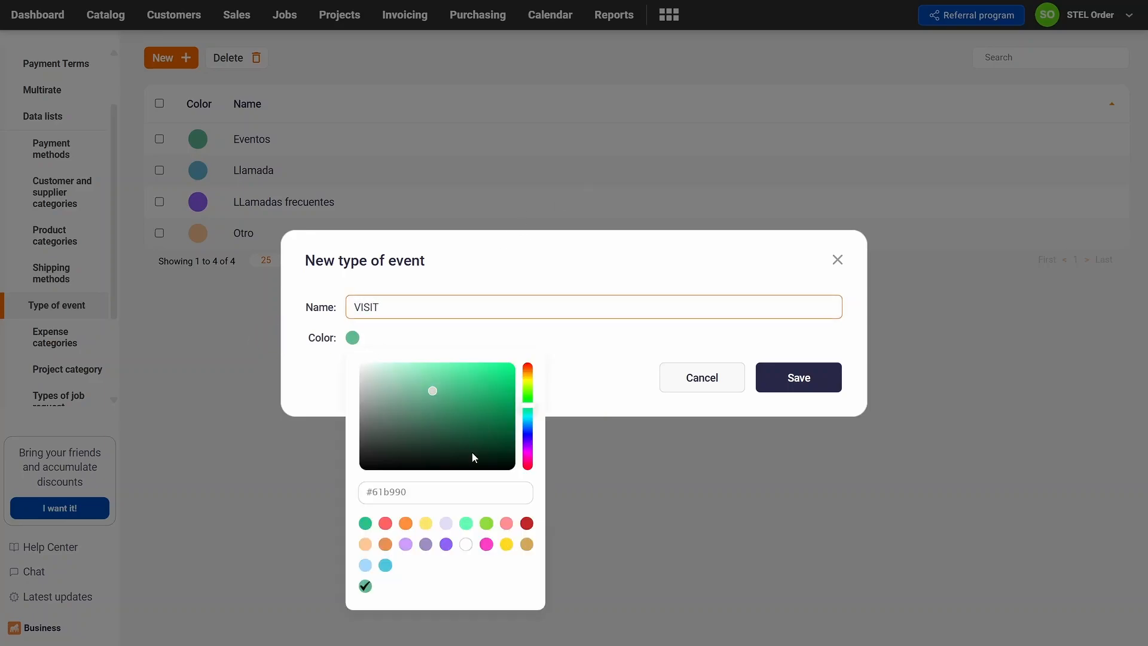
click(505, 543)
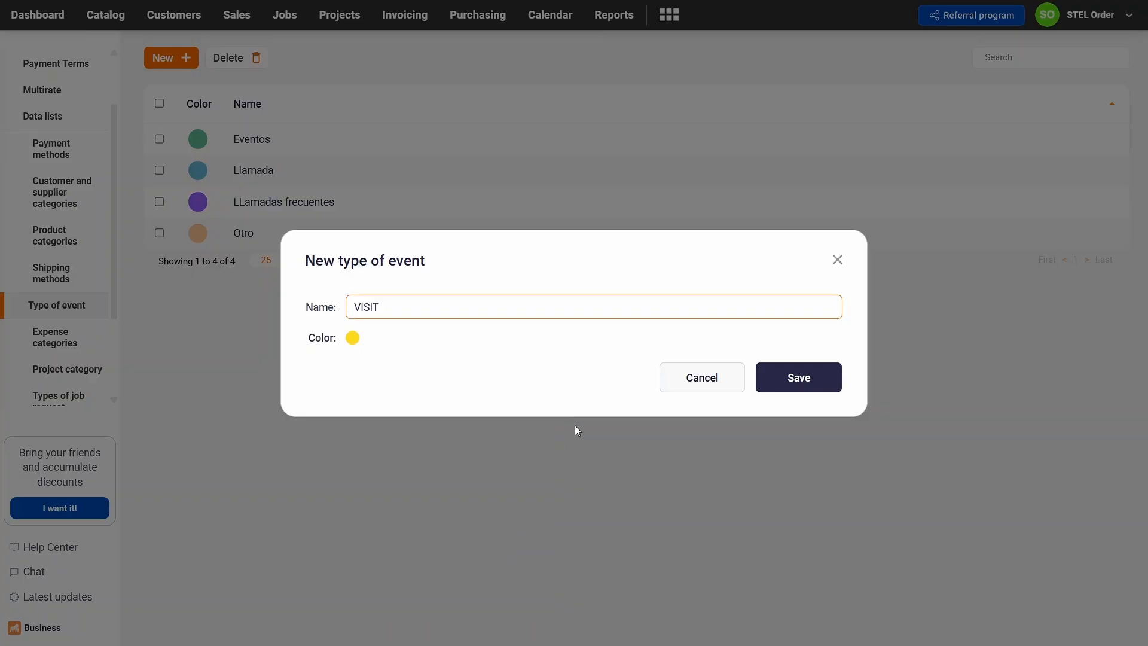
click(800, 389)
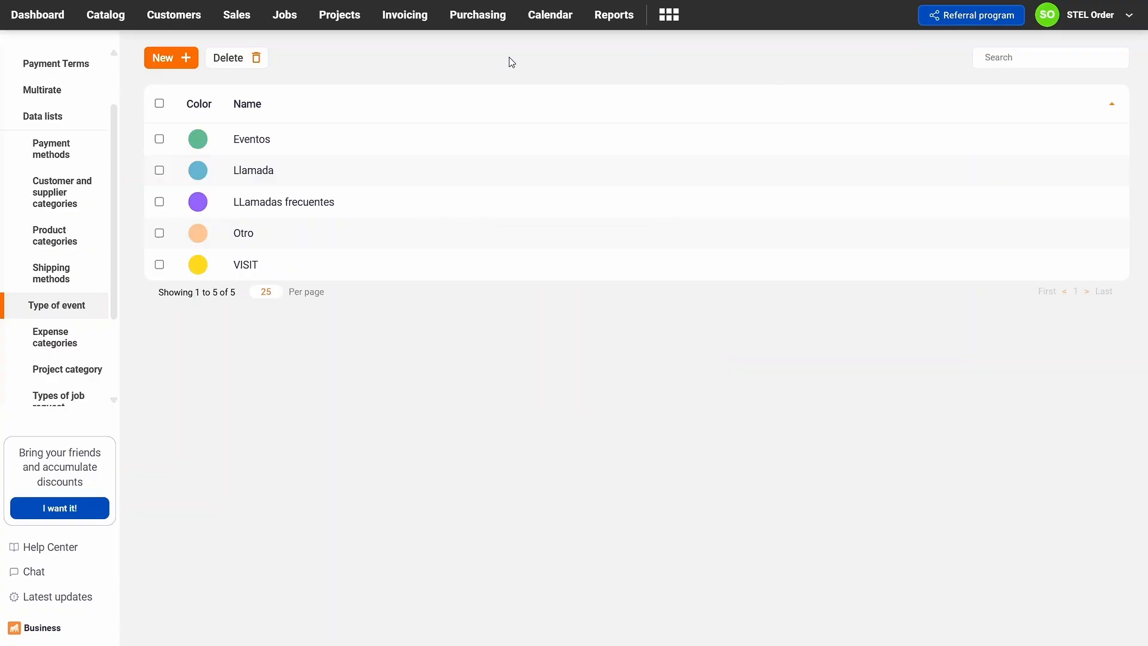
- Create an all-day calendar event for 21/04/2026 with the event type VISIT and save it
click(535, 23)
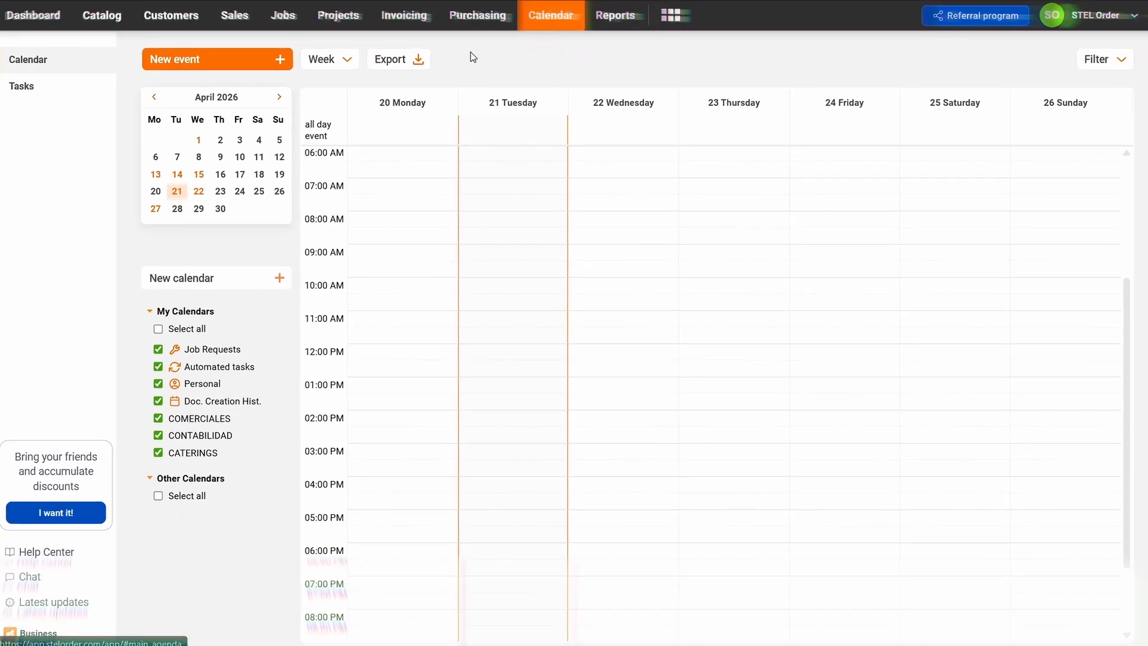
click(282, 65)
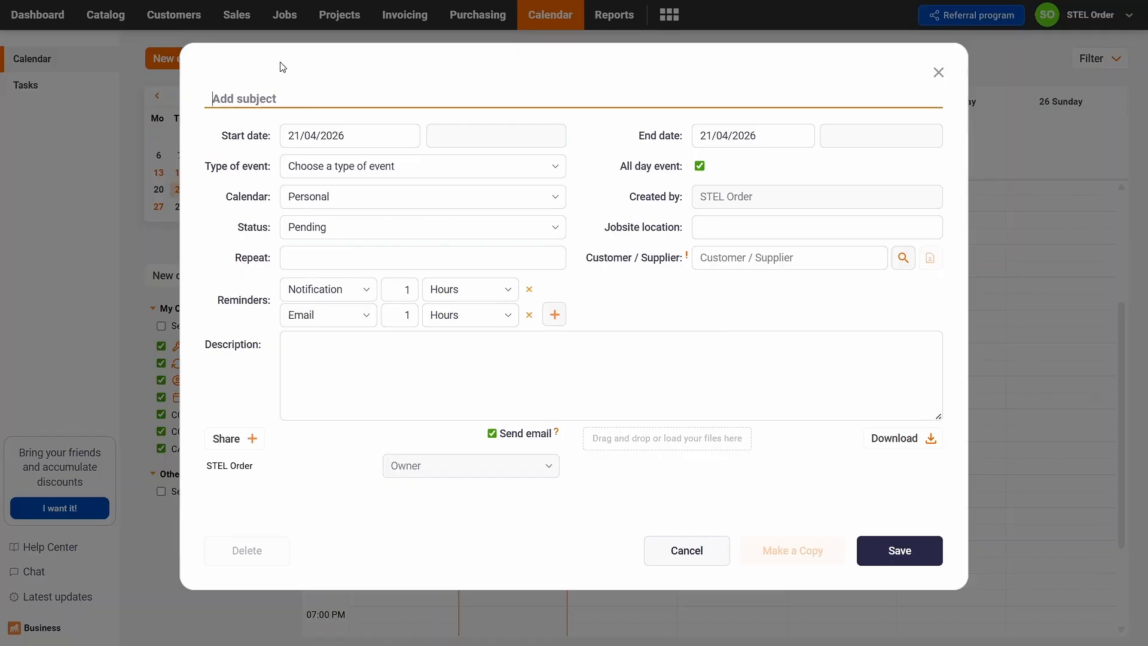
click(309, 167)
click(342, 346)
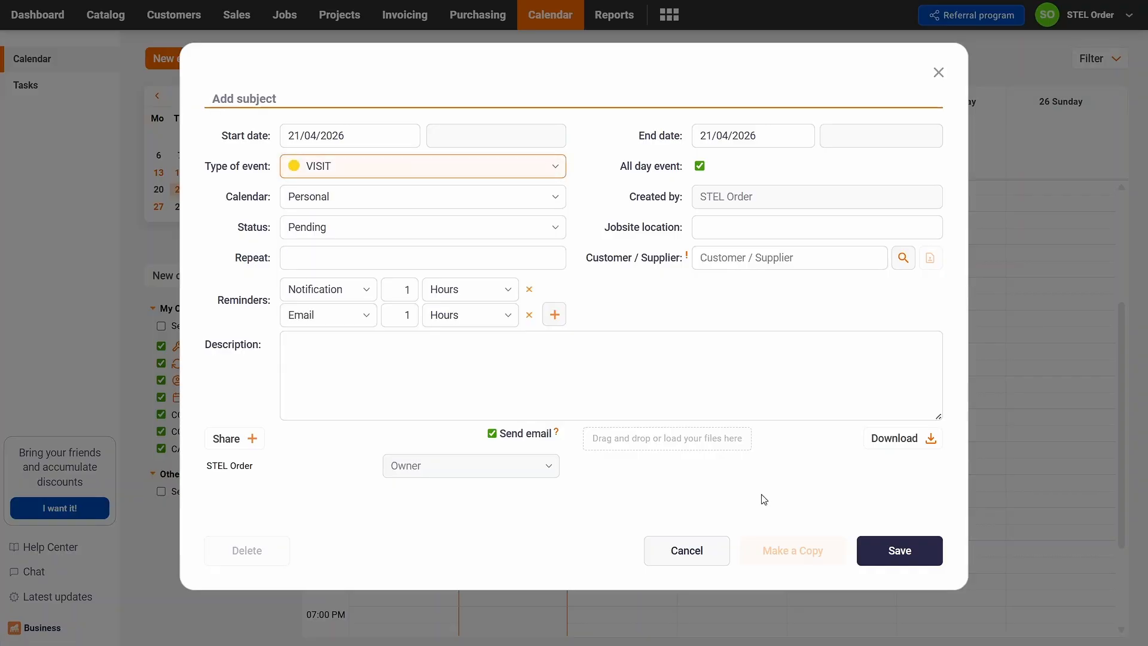
click(904, 550)
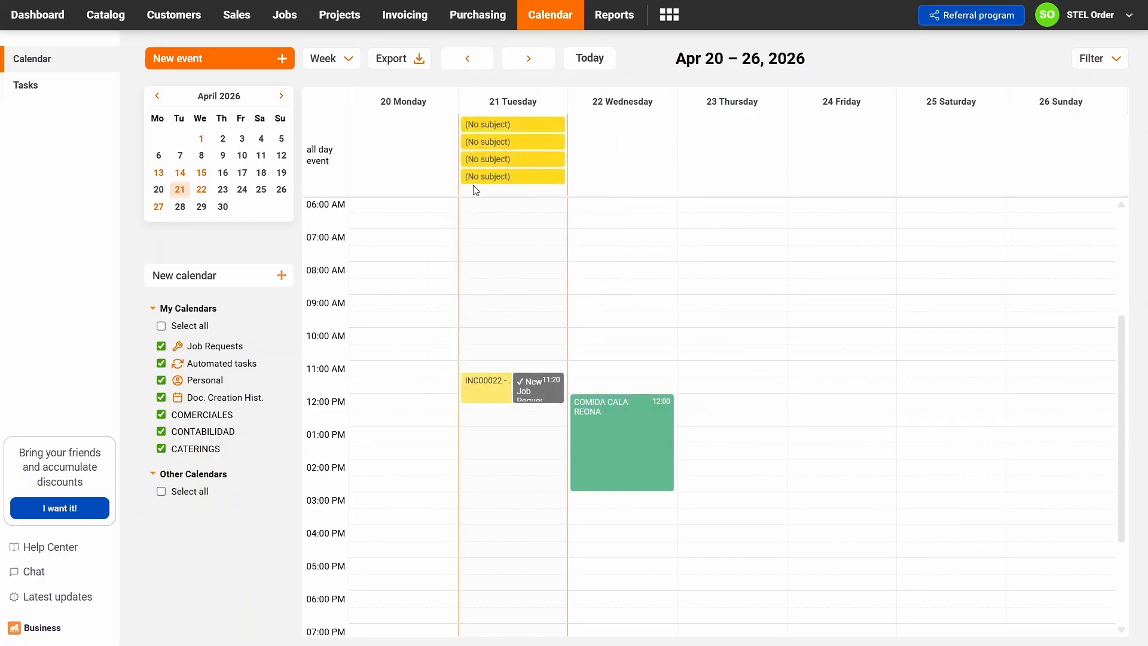
mouse_move(550, 165)
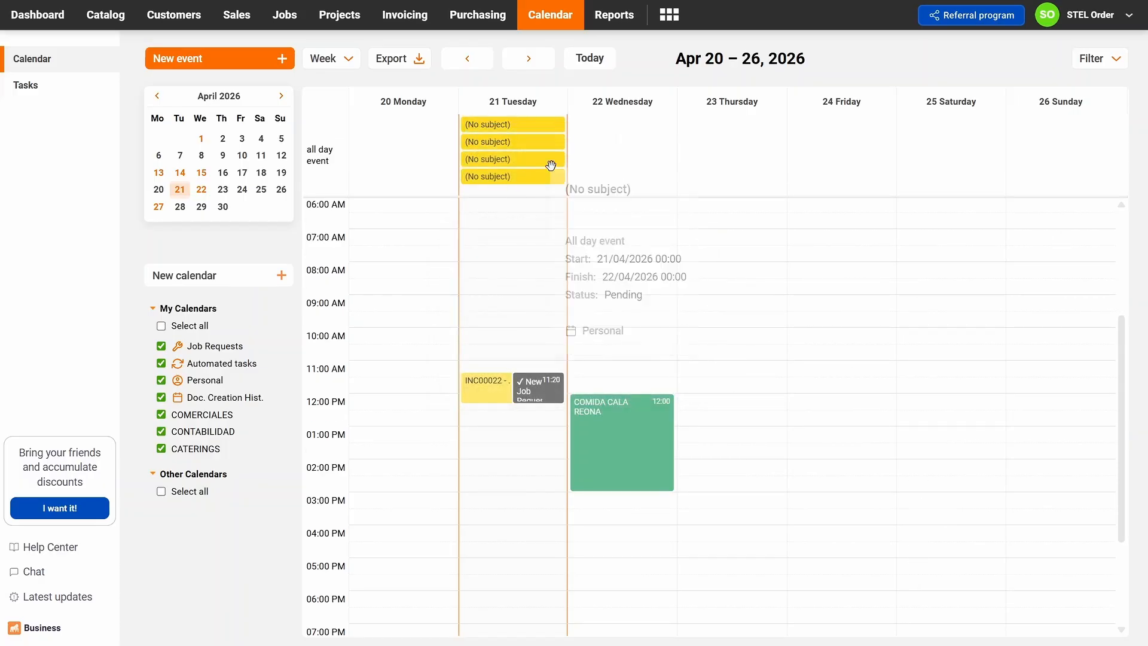
- Create an expense category named "RENT" of type Expense in the settings' data lists and save it
click(1126, 18)
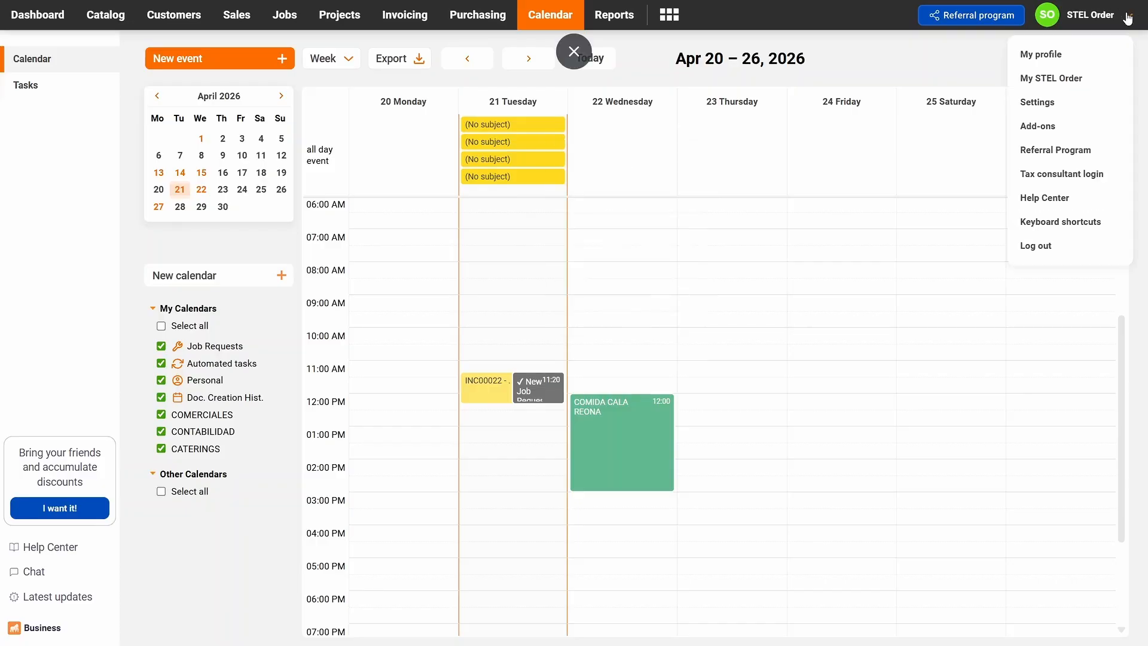
click(1089, 104)
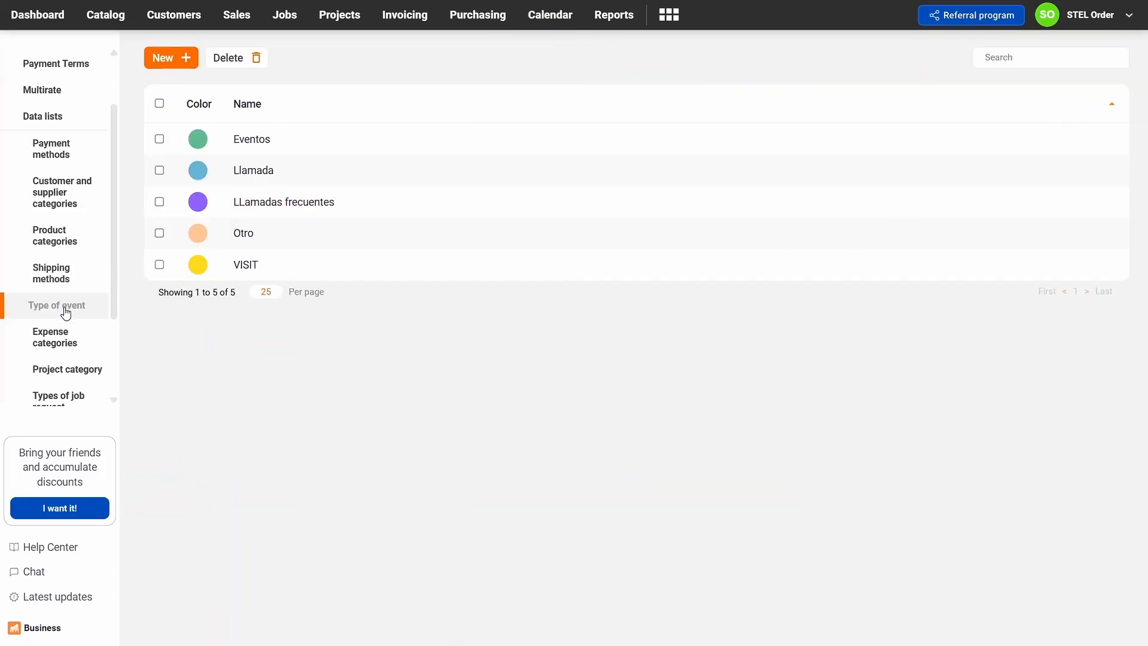
click(61, 347)
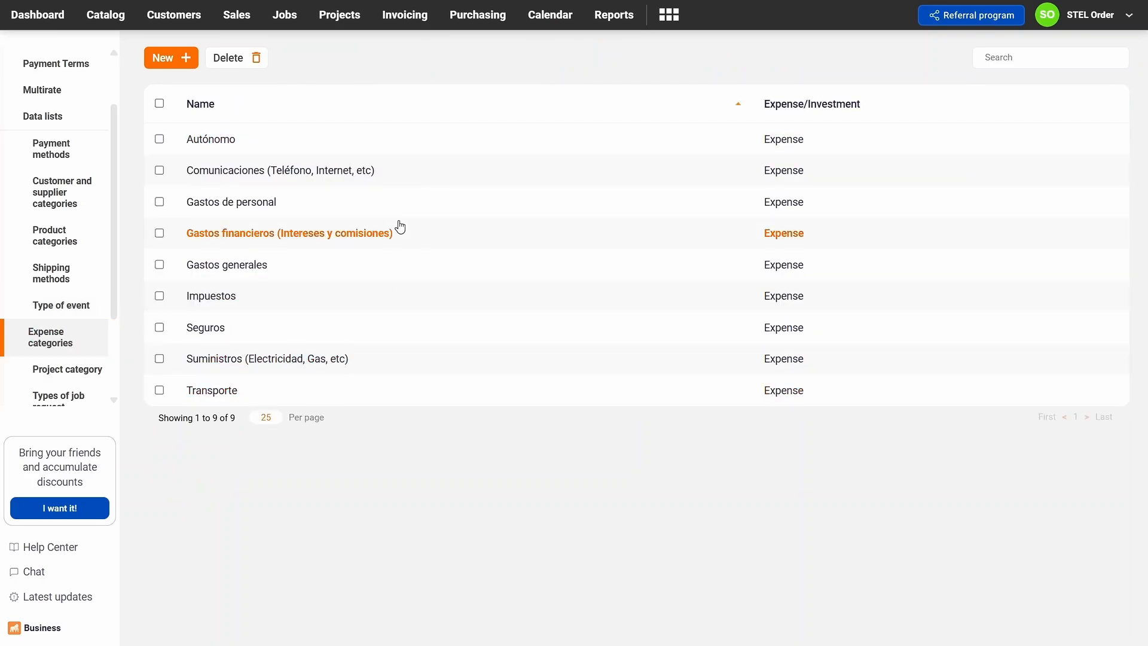
click(177, 64)
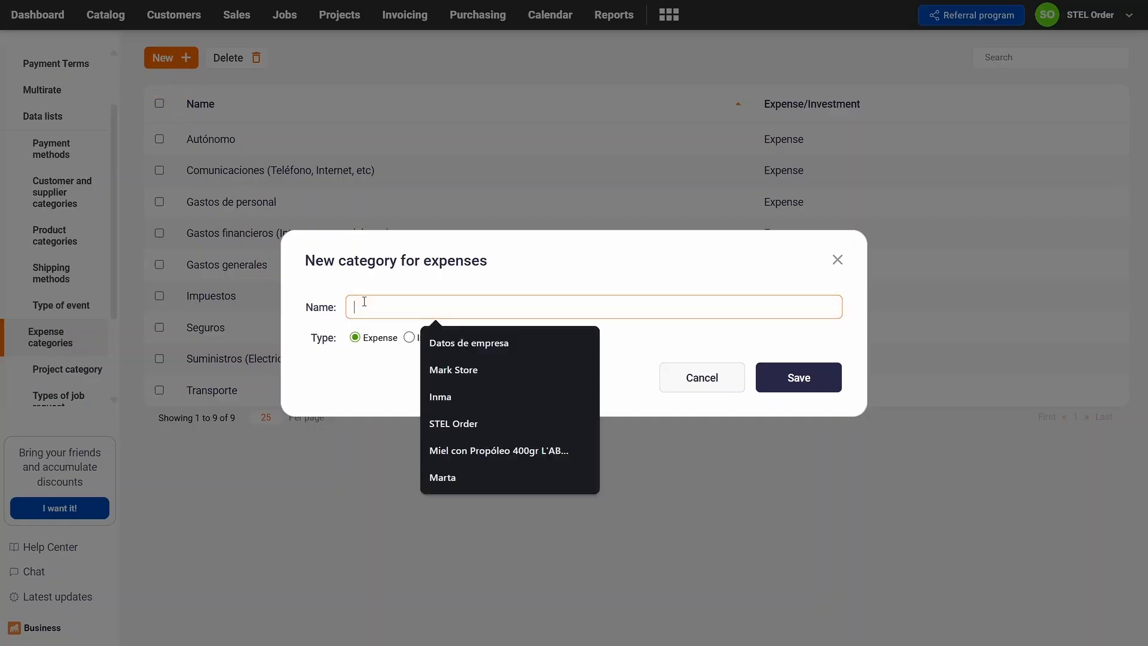
text(RENT)
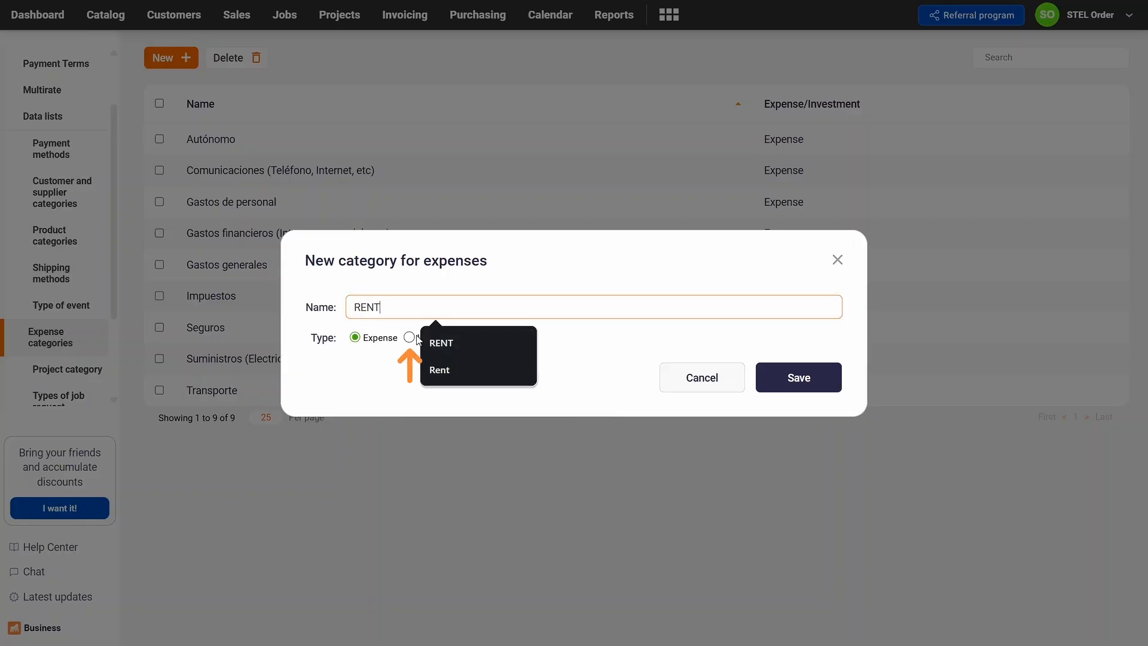
click(773, 381)
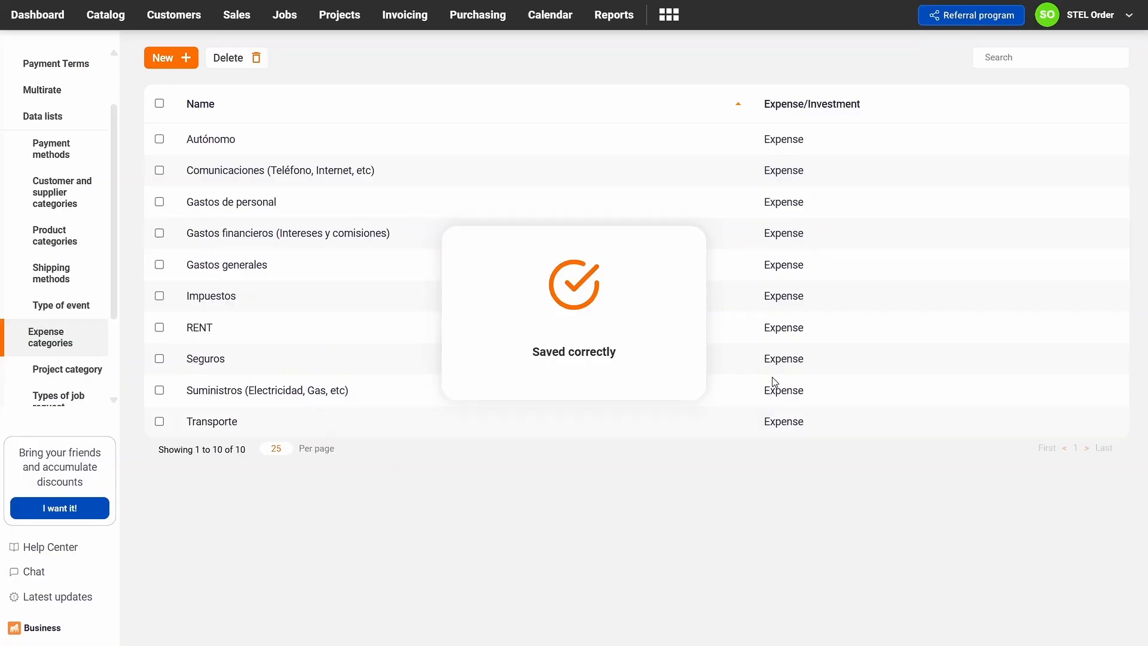
- Create a project category named "House proyect" with the turquoise-blue color and save it
click(57, 377)
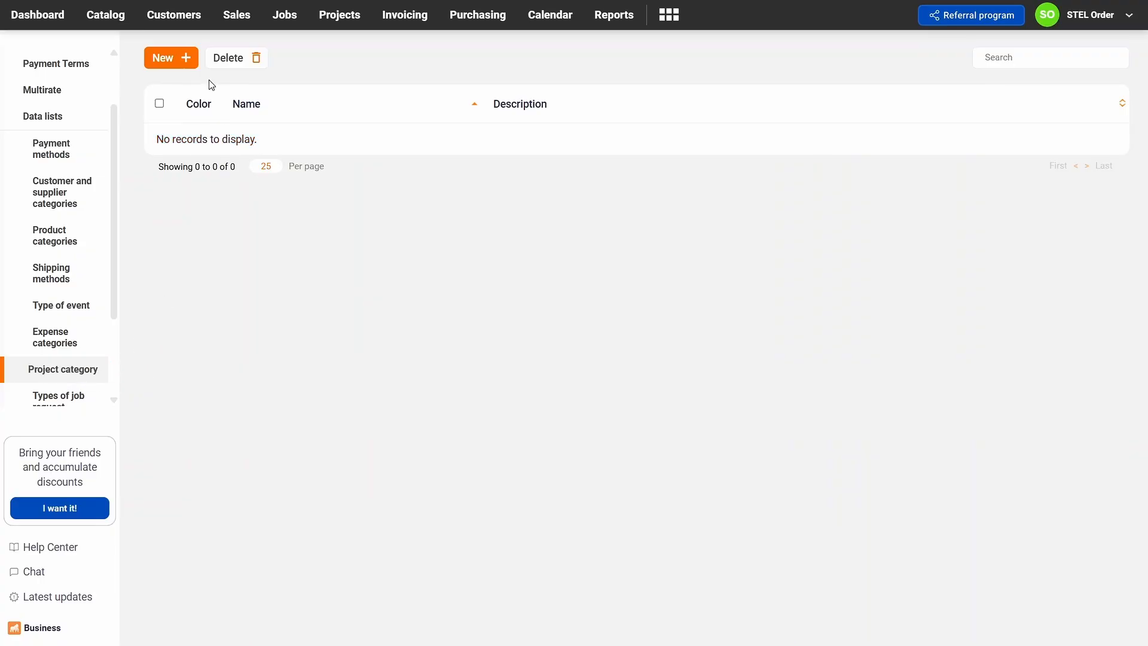
click(181, 67)
click(386, 245)
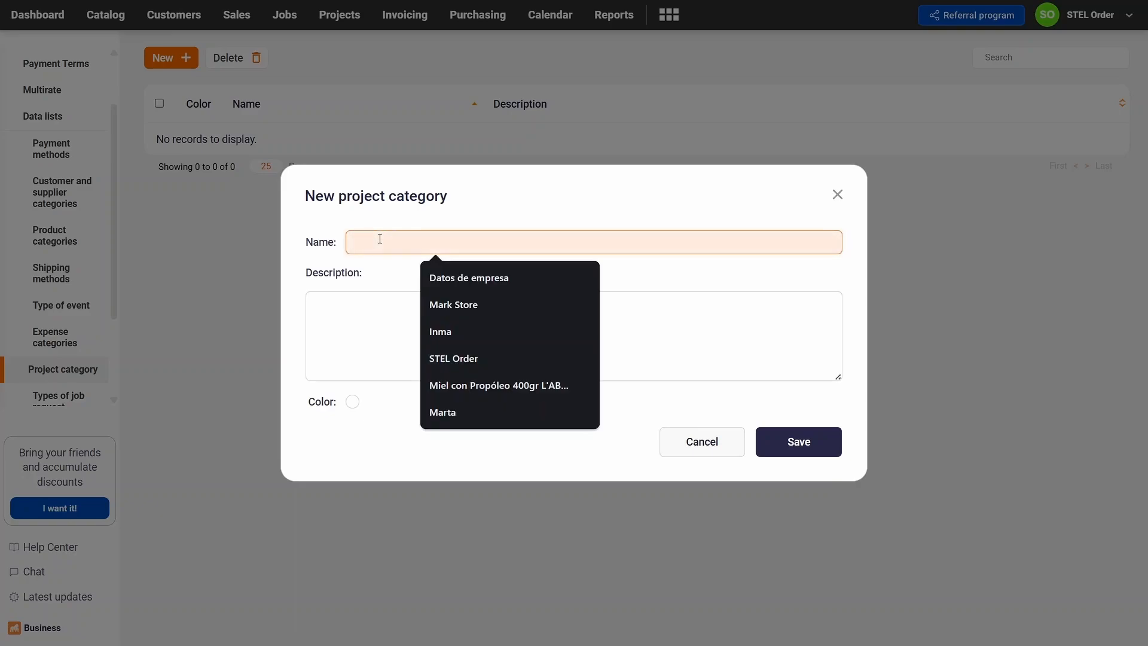
text(House proyect)
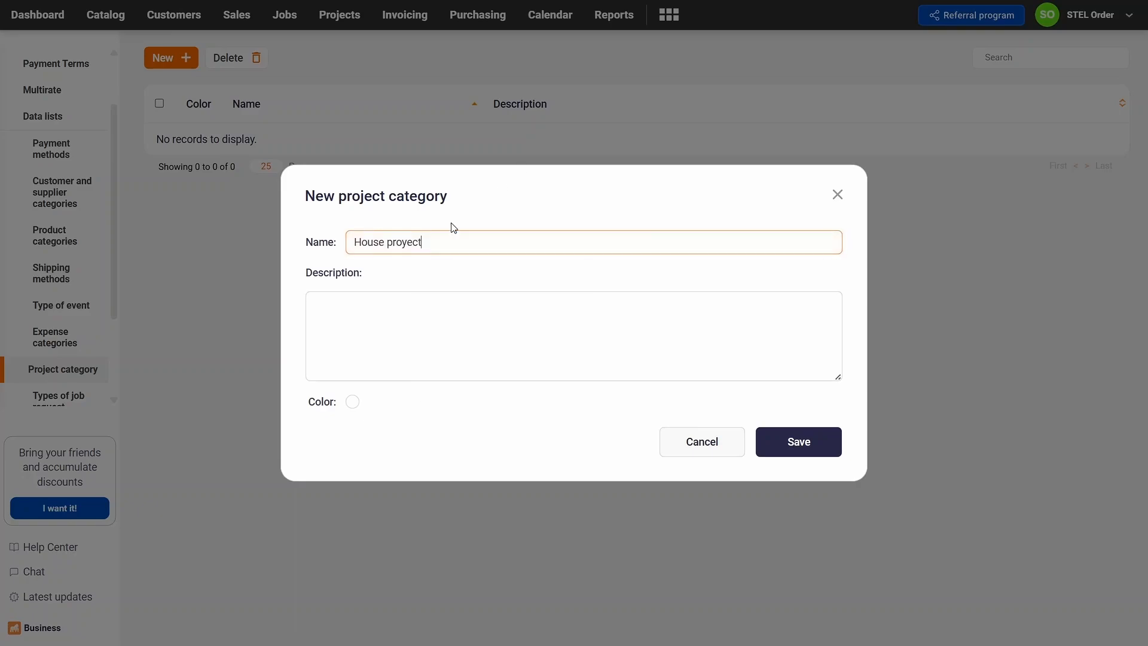
click(352, 401)
click(388, 372)
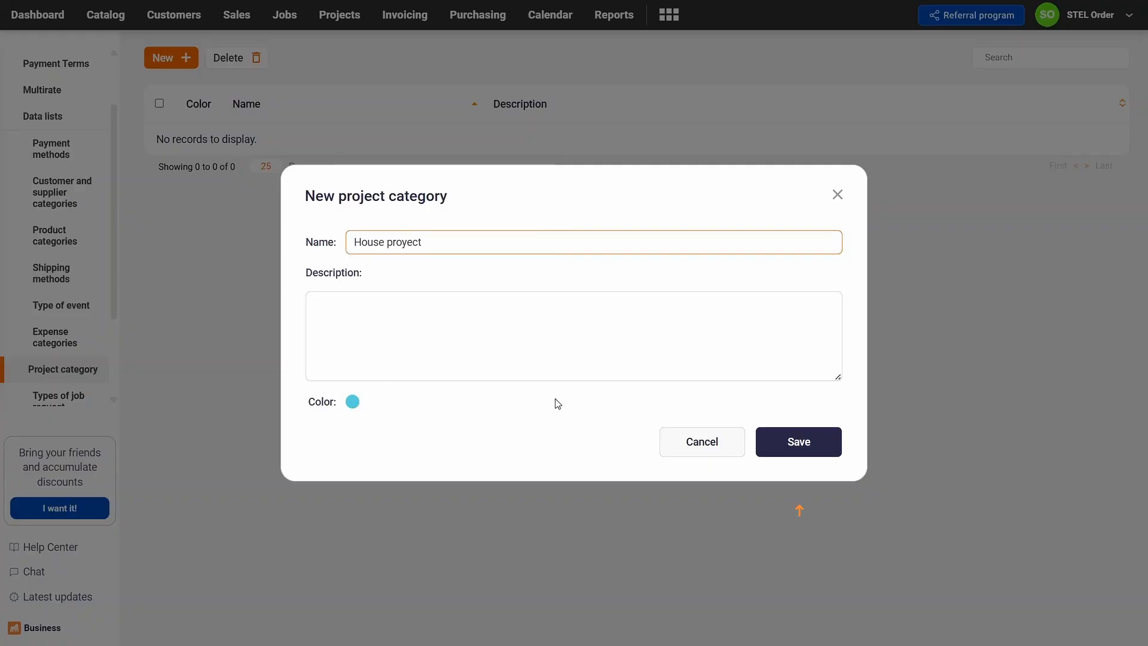
click(809, 448)
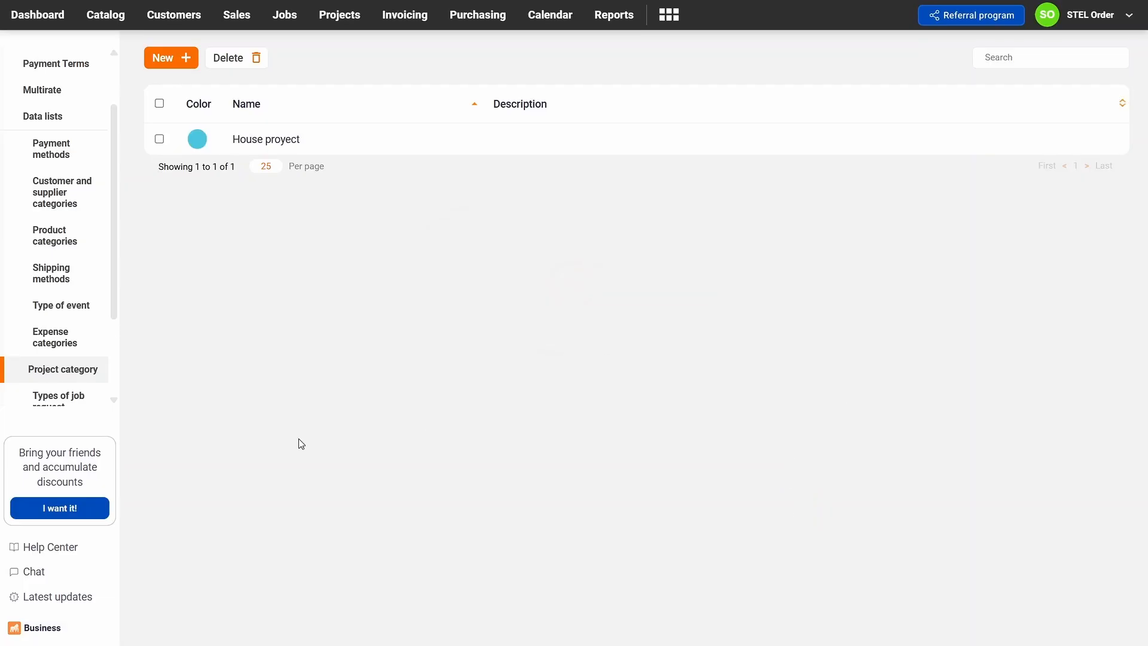
- Open a new project form and look at the choices offered for its project category
click(345, 42)
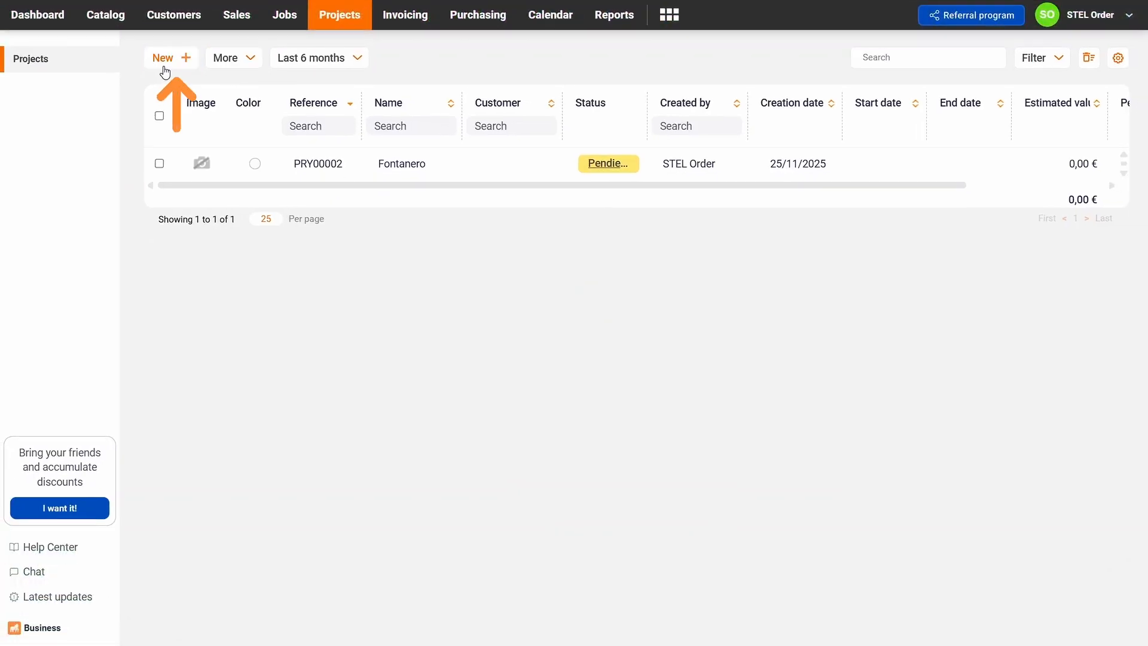
click(167, 71)
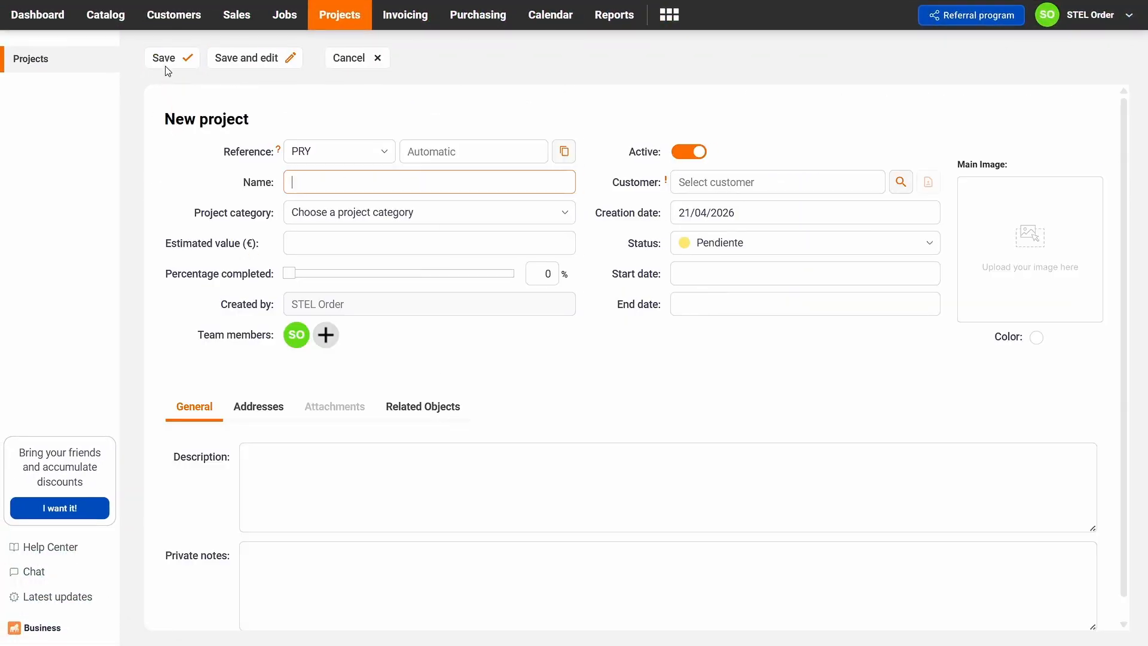
click(291, 212)
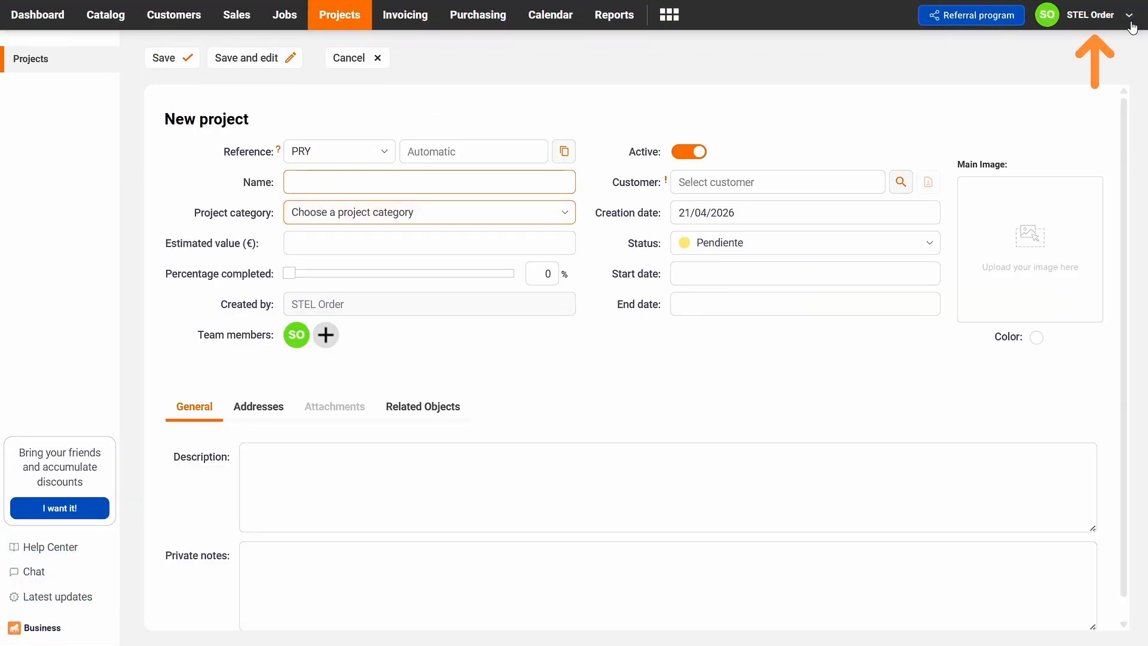
- Create a type of job request named "Security incident" with a bright pink color in the settings' data lists and save it
click(1131, 27)
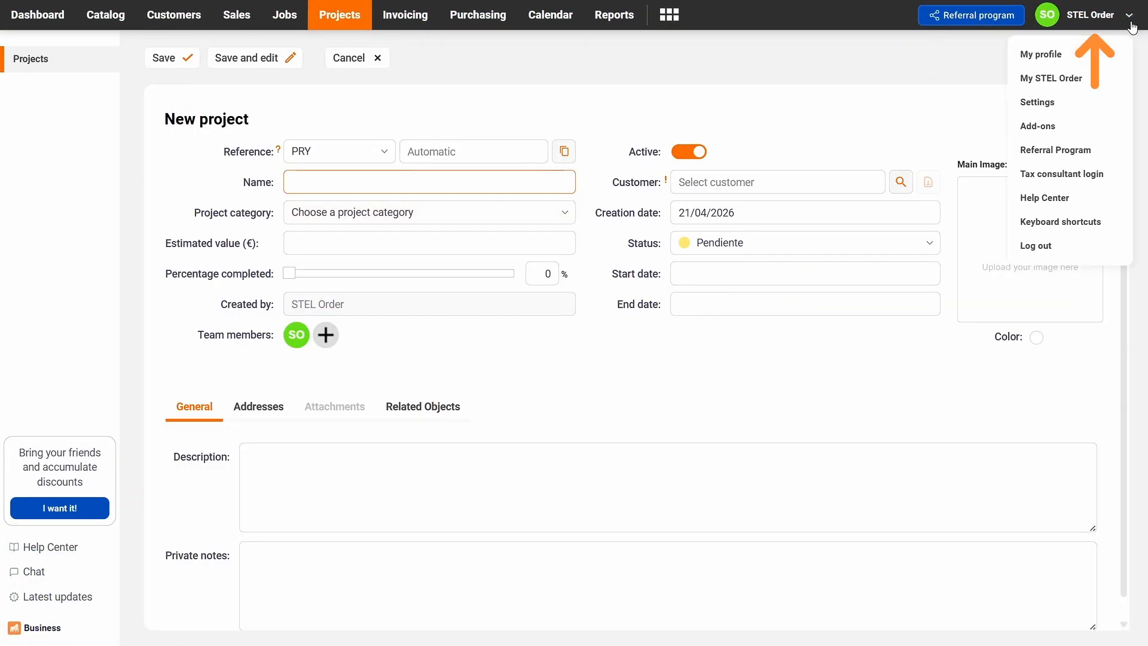
click(1104, 100)
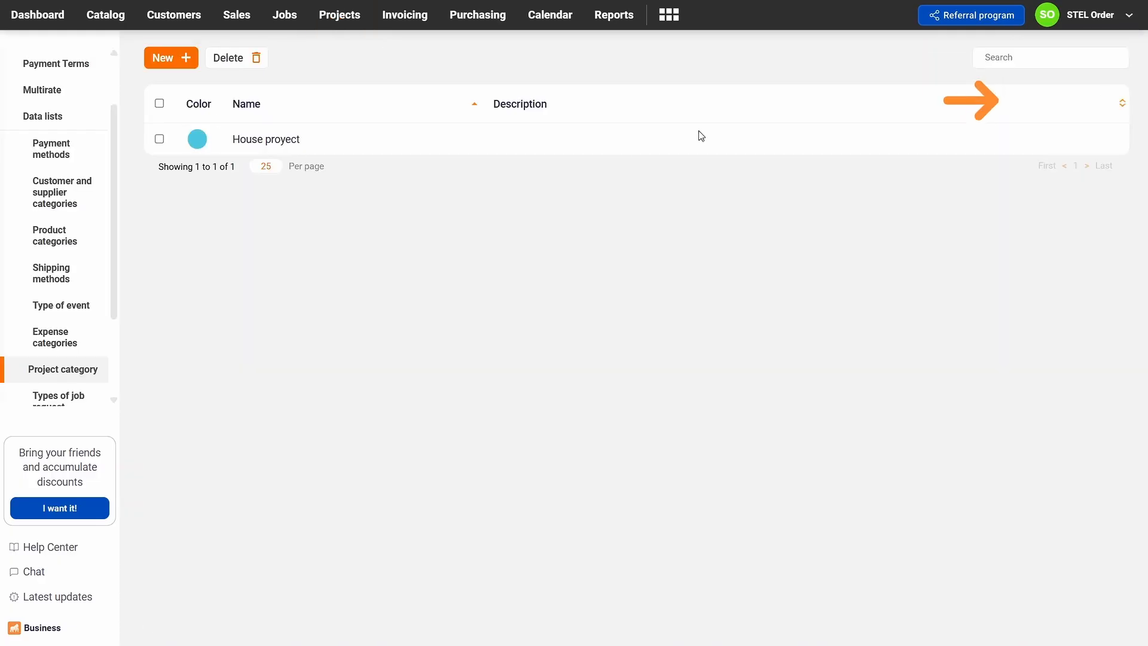
scroll(42, 317, down, 2)
click(59, 322)
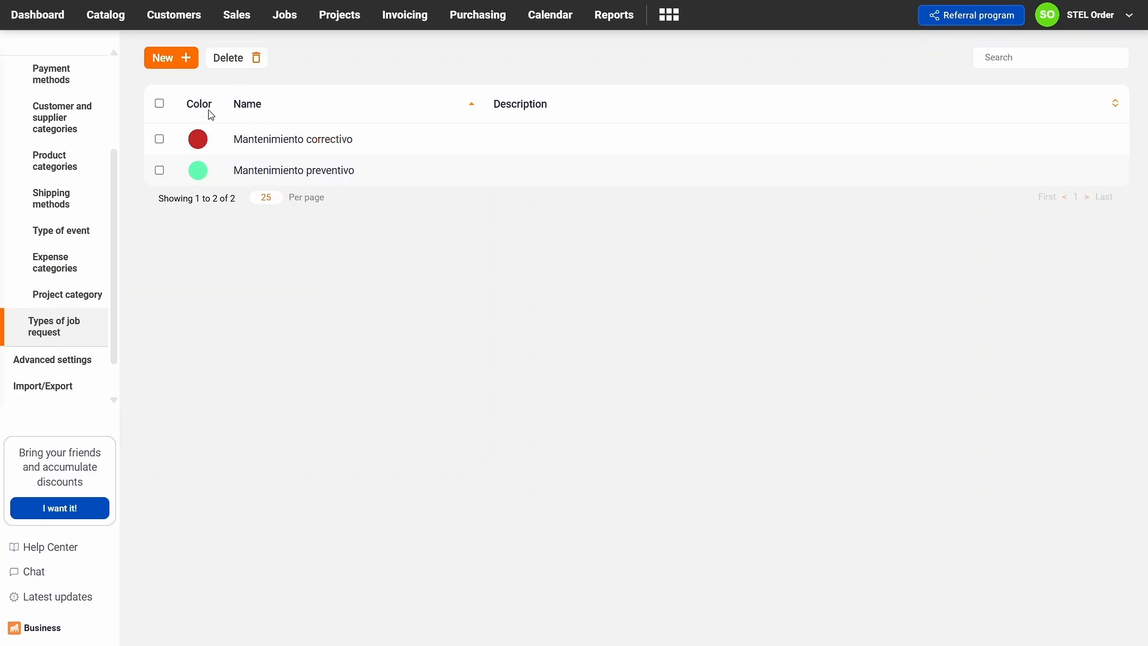
click(186, 65)
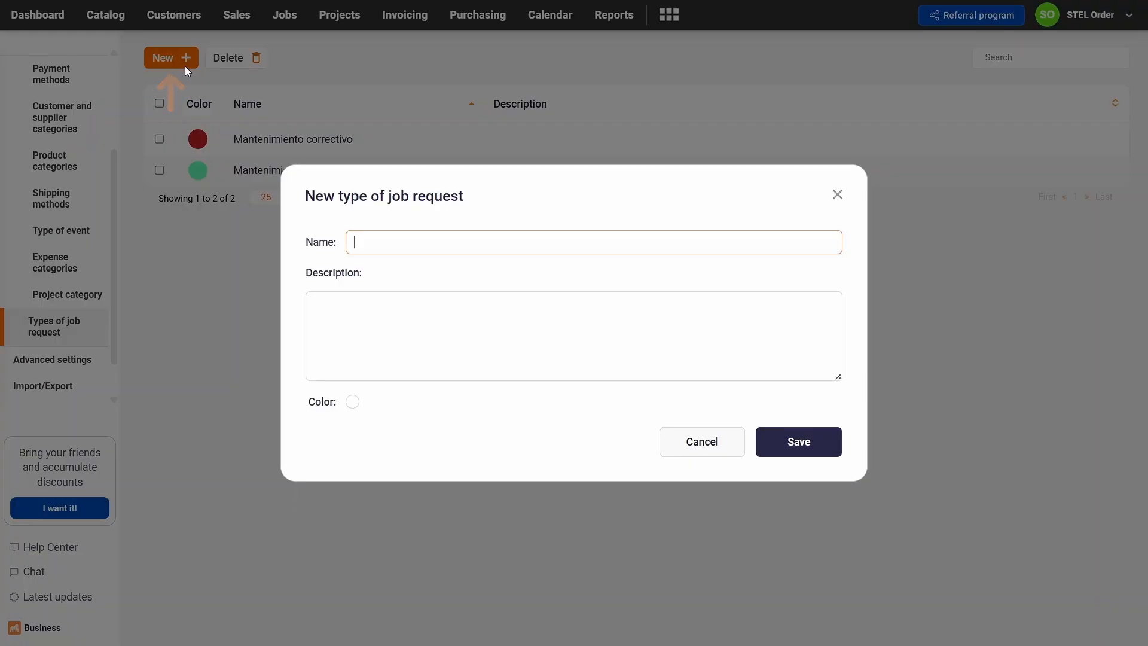
click(376, 238)
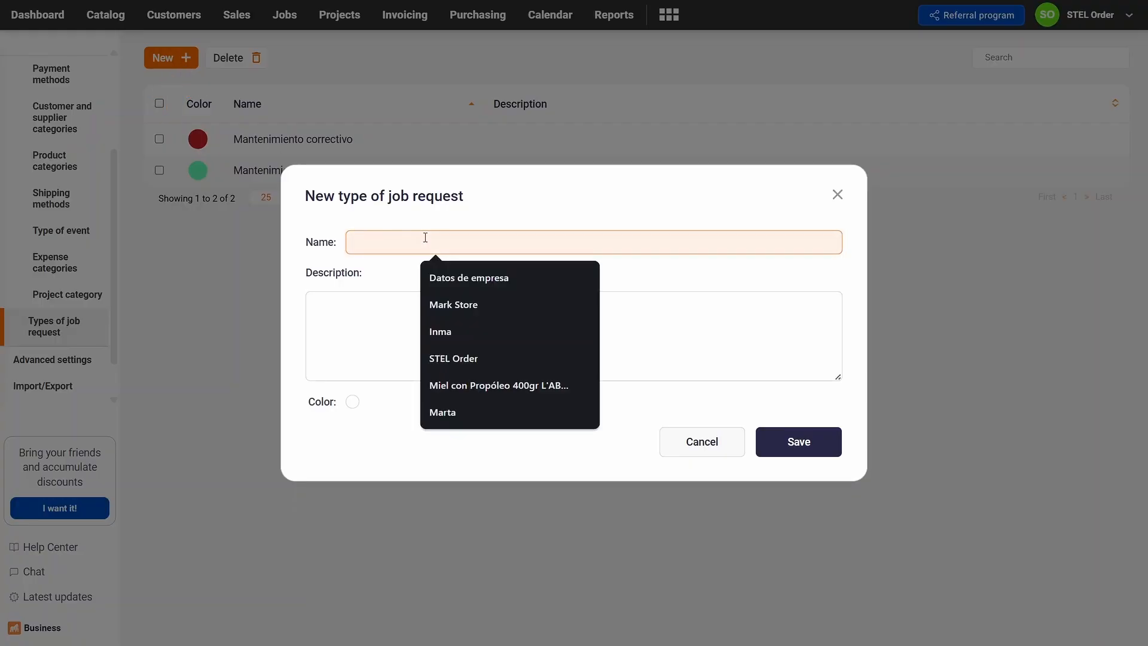
text(Security incident)
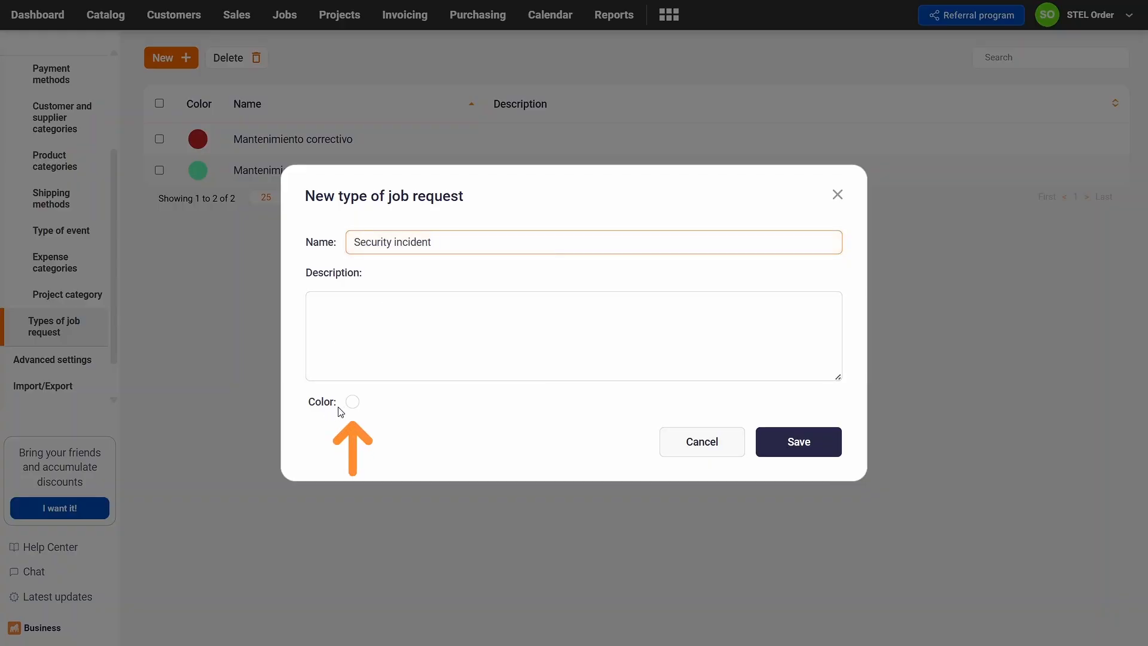
click(352, 402)
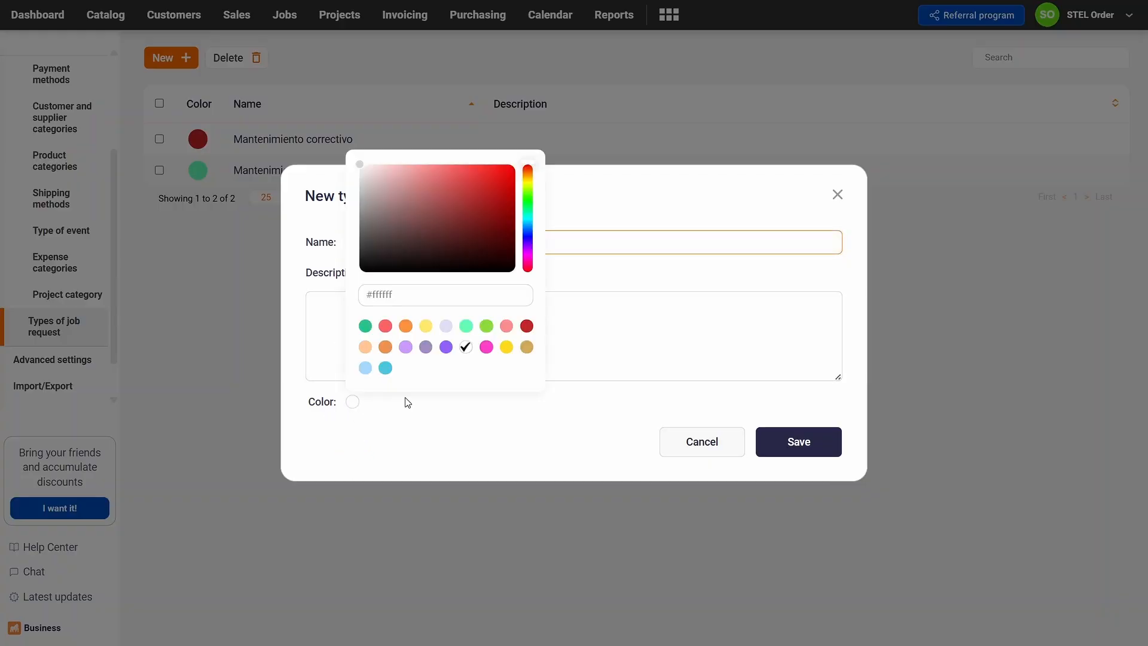
click(487, 348)
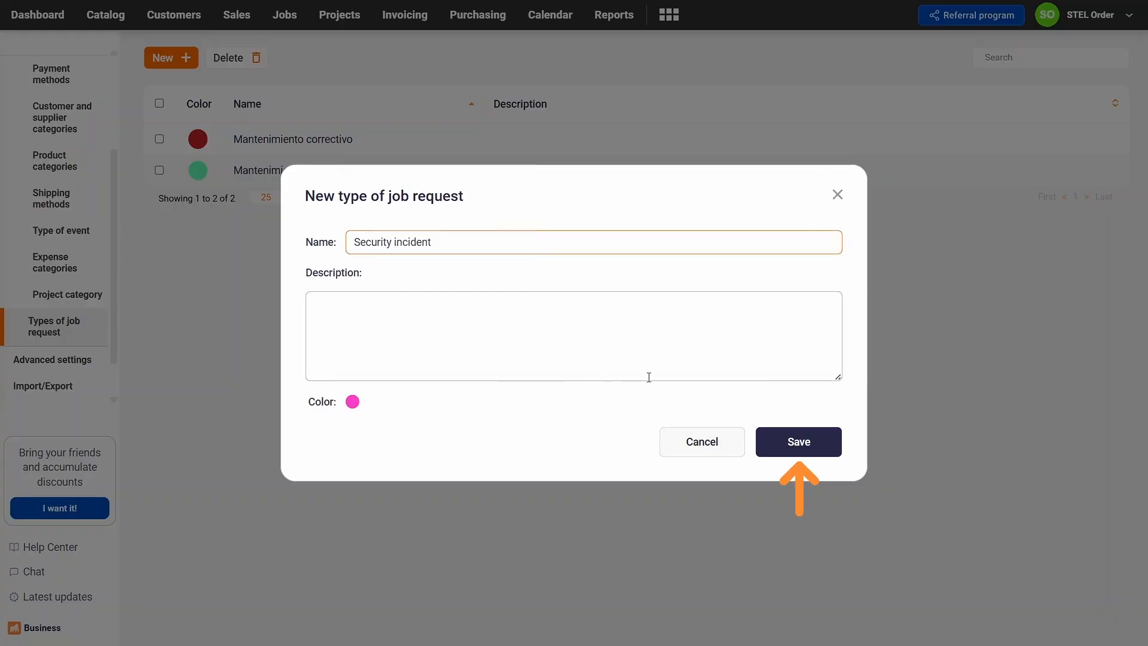
click(781, 431)
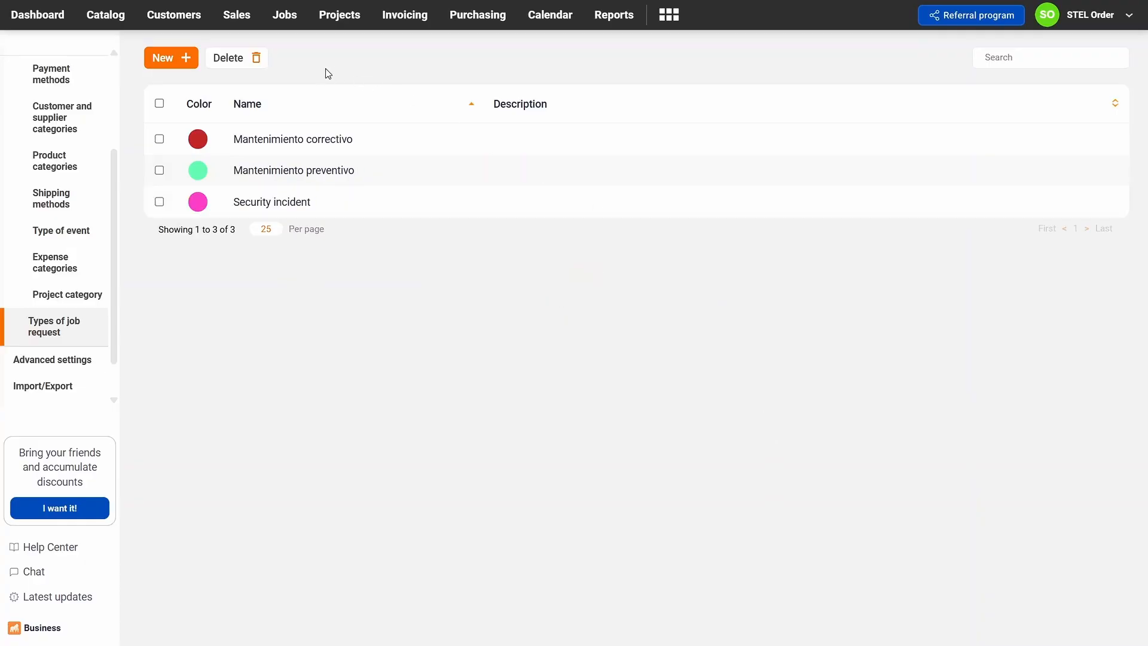
- Create a job request of type "Security incident" for the first customer offered, save it and return to the job requests list
click(288, 16)
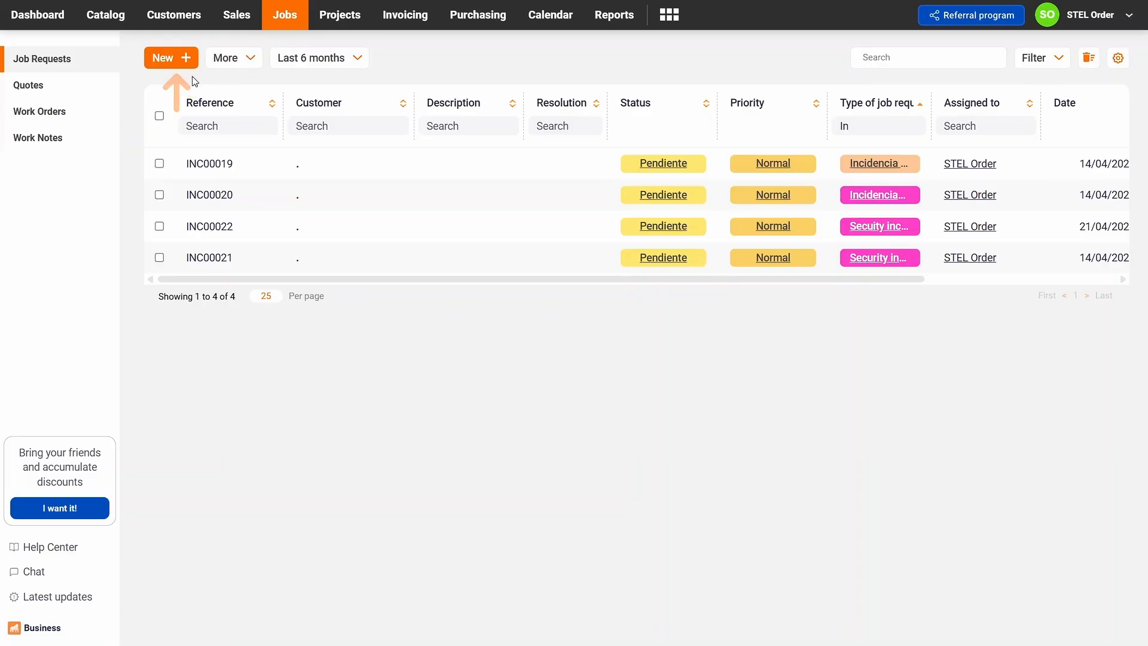
click(179, 67)
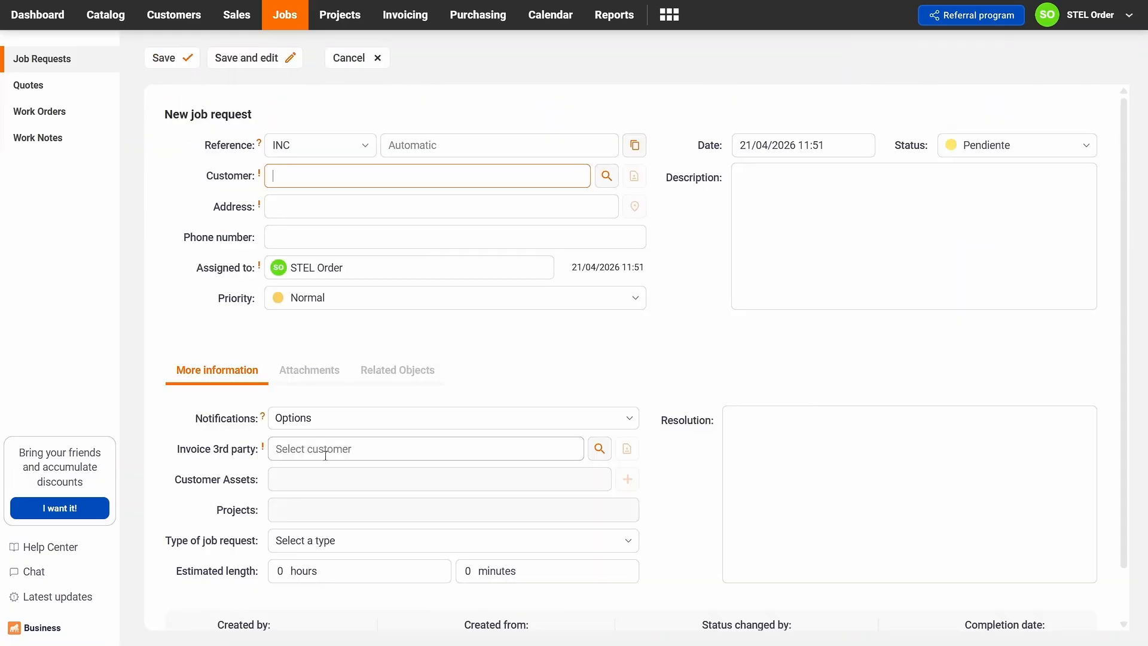
click(315, 544)
click(326, 514)
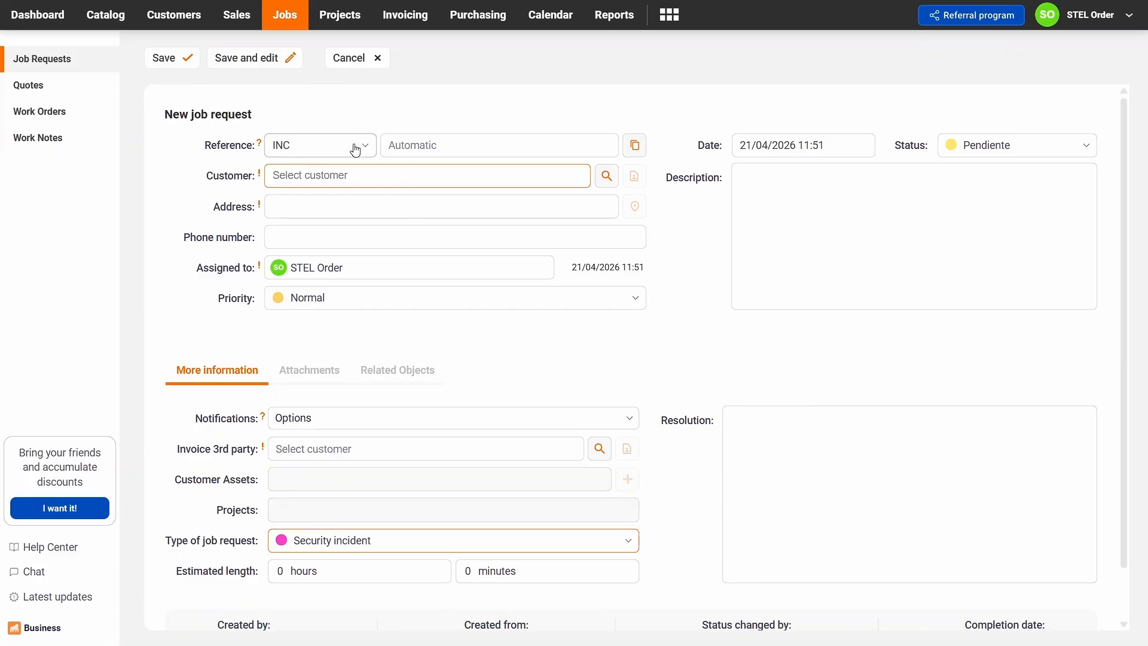
click(346, 172)
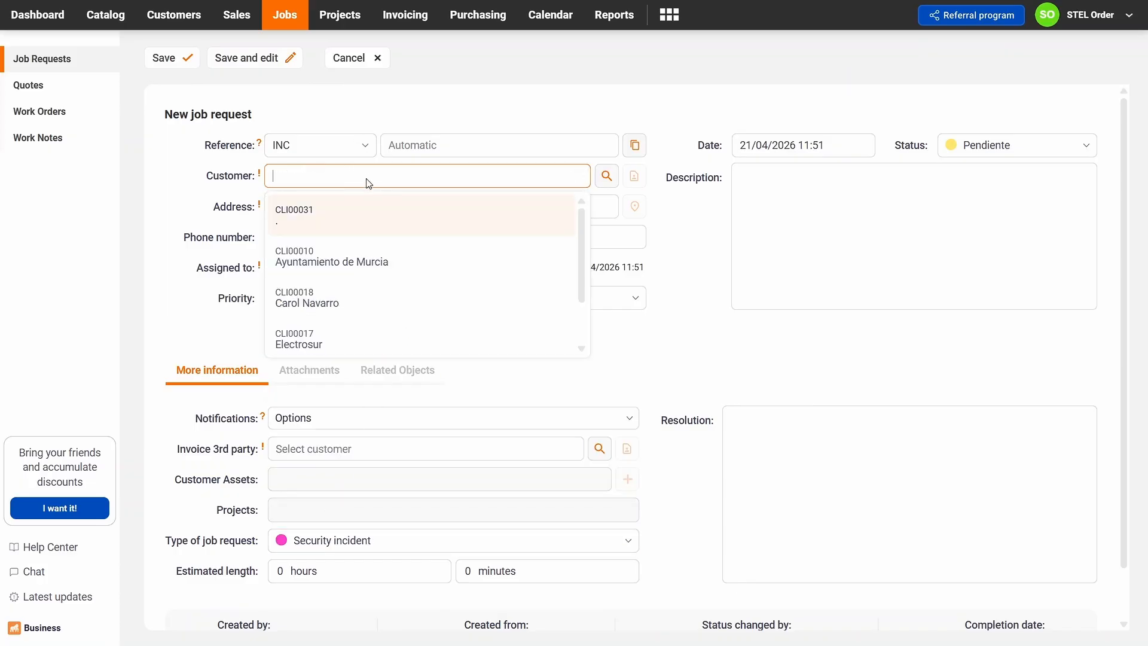
click(347, 215)
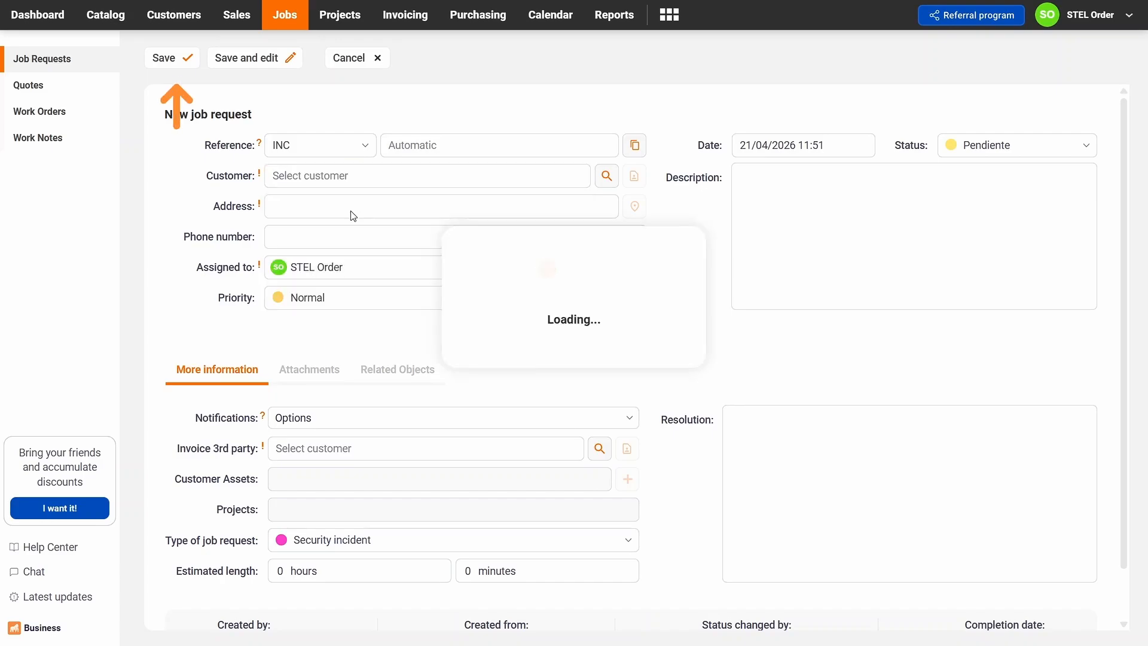
click(189, 67)
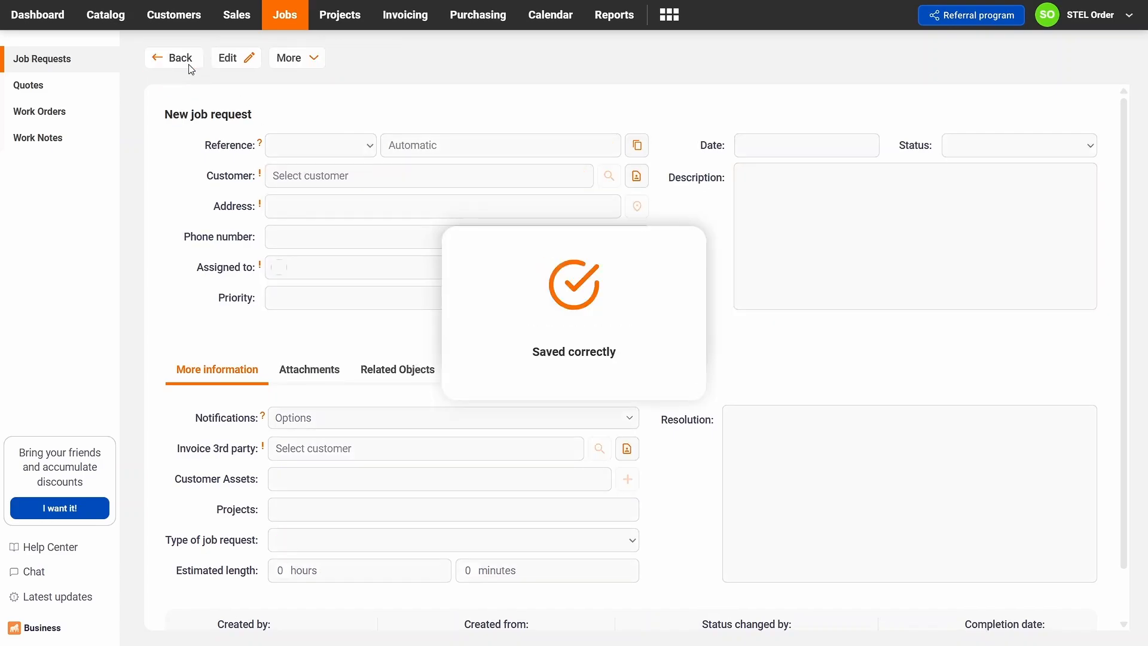
click(173, 57)
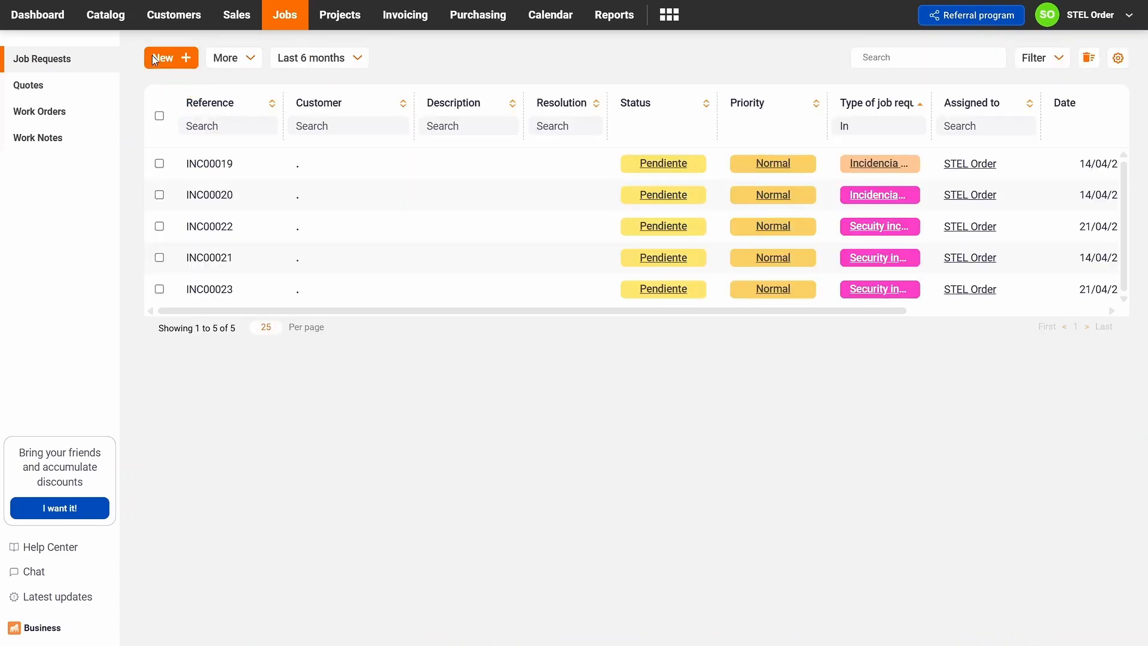
- Show the column options of the job requests list and filter its type of job request column by "securi"
click(1115, 56)
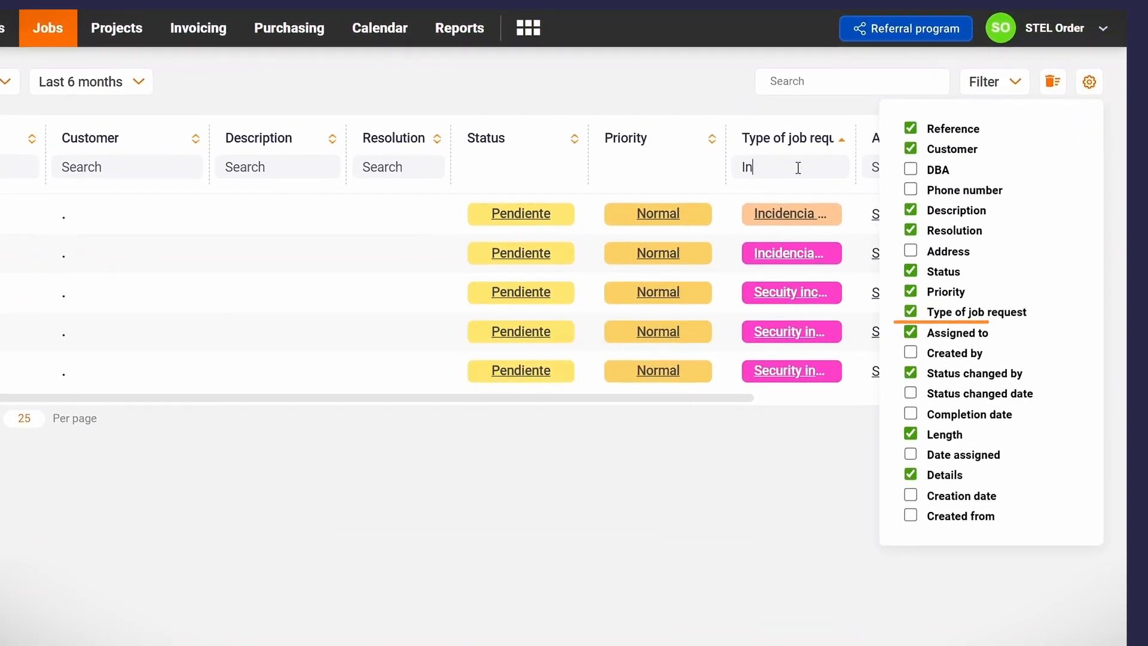
key(BackSpace)
key(BackSpace)
text(securi)
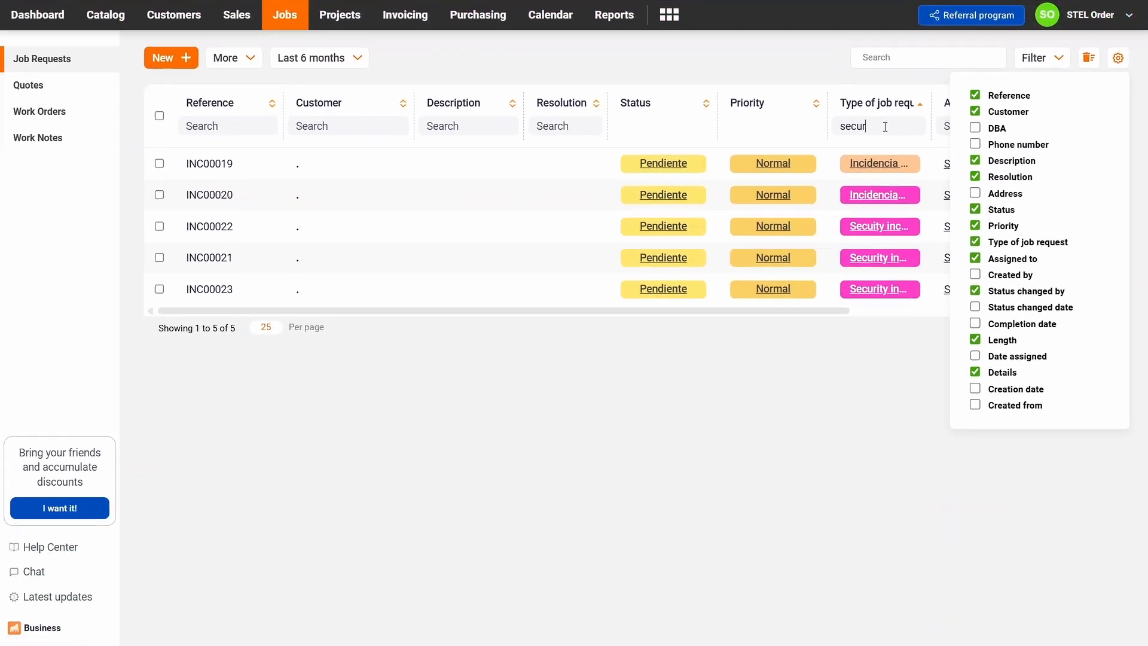
- Open the type choices for the first job request in the filtered list
click(895, 173)
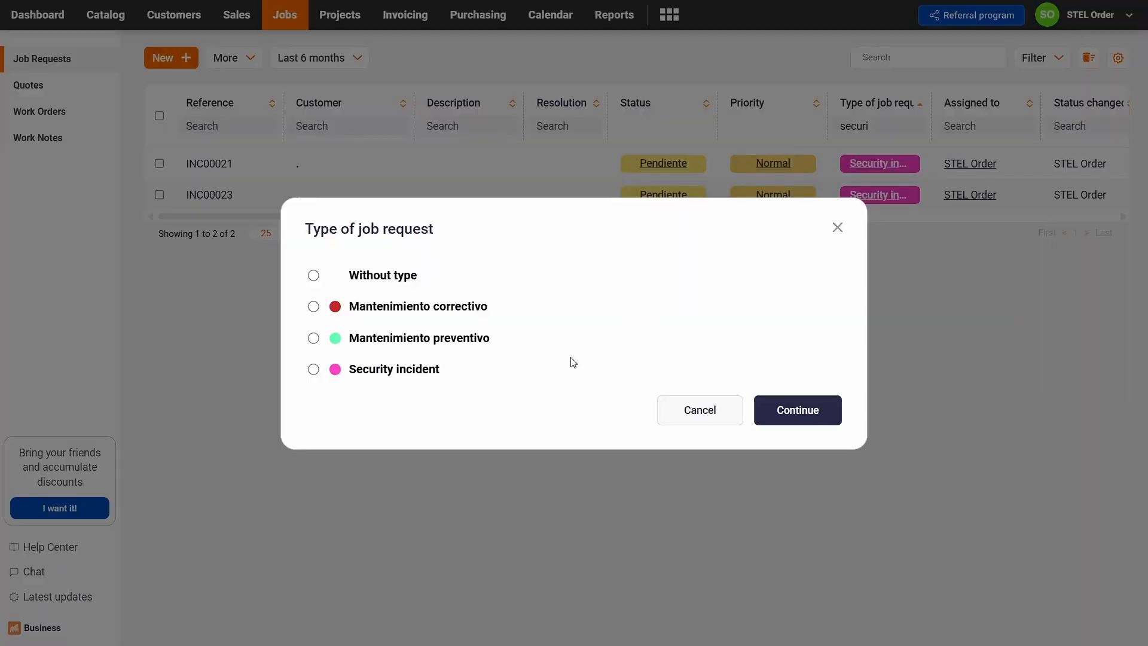